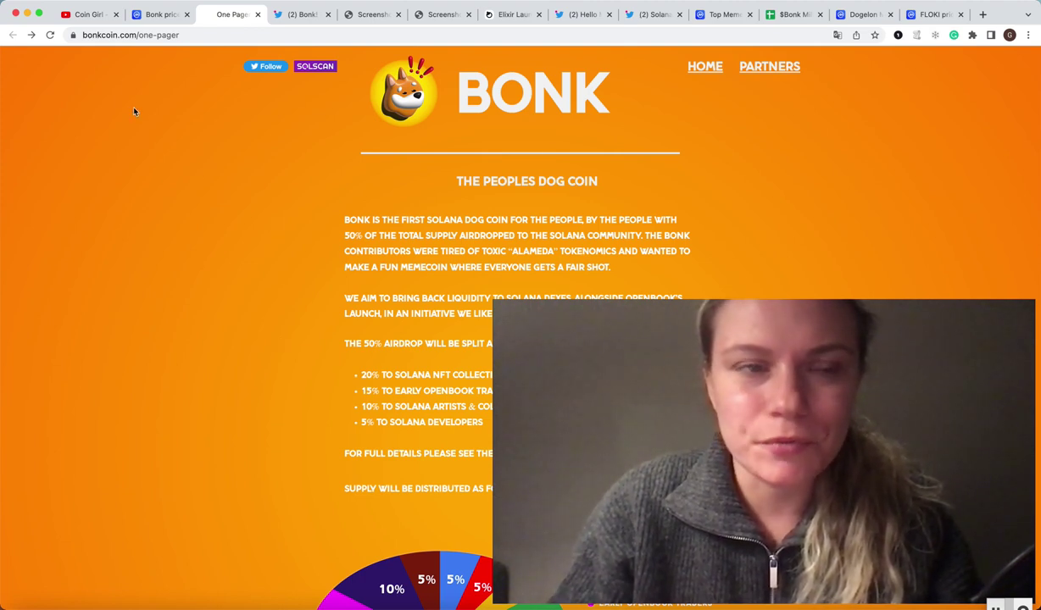
# Switch from the BONK one-pager to the YouTube channel's videos page
pyautogui.click(89, 14)
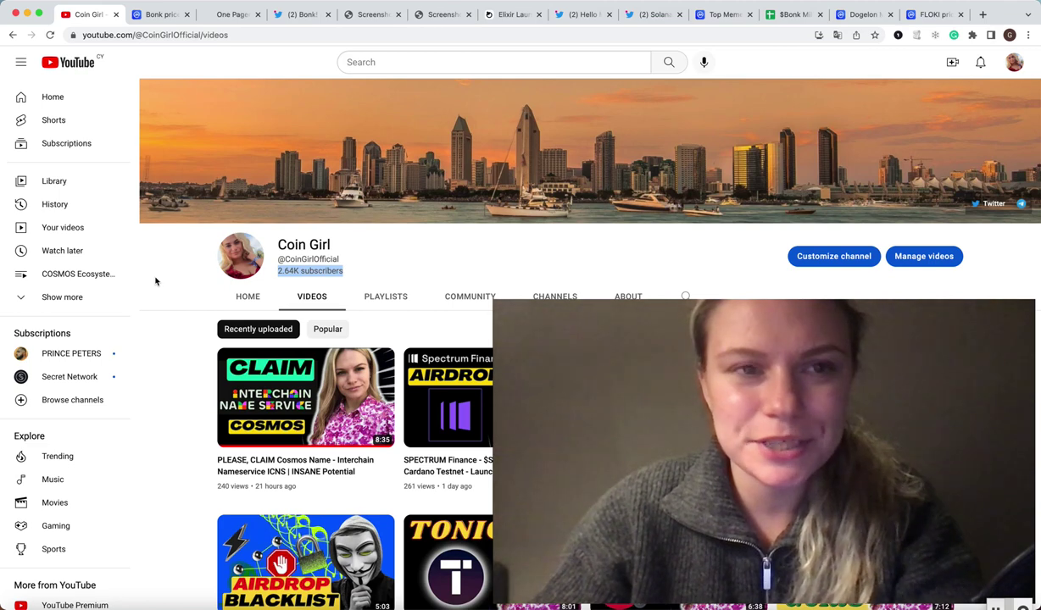
# Bring up Bonk's CoinMarketCap price page showing the roughly 105% daily gain
pyautogui.click(157, 18)
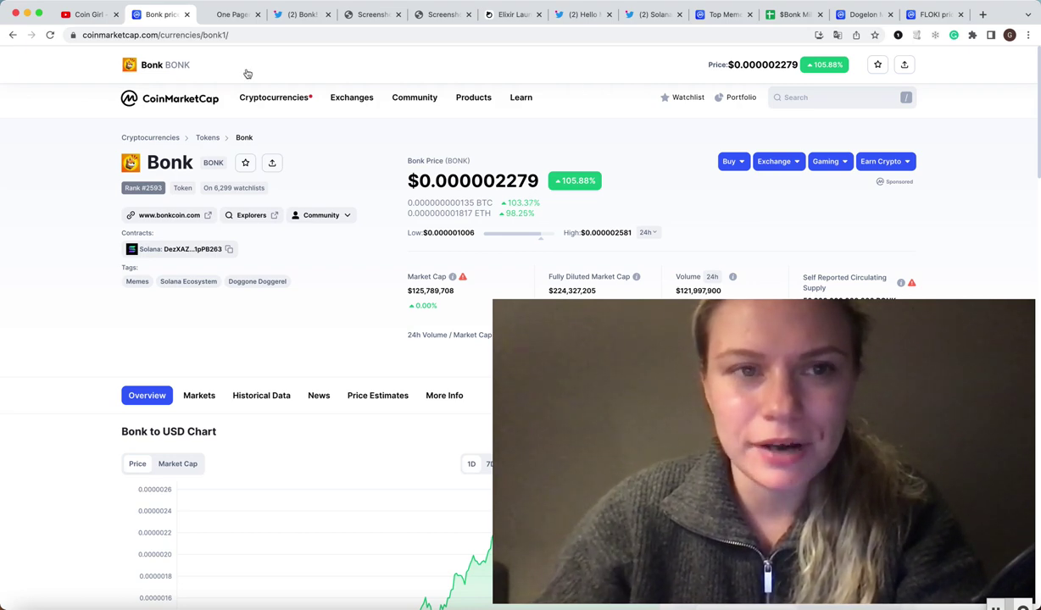
# Return to the bonkcoin.com one-pager and scroll down to the airdrop split and supply pie chart
pyautogui.click(231, 17)
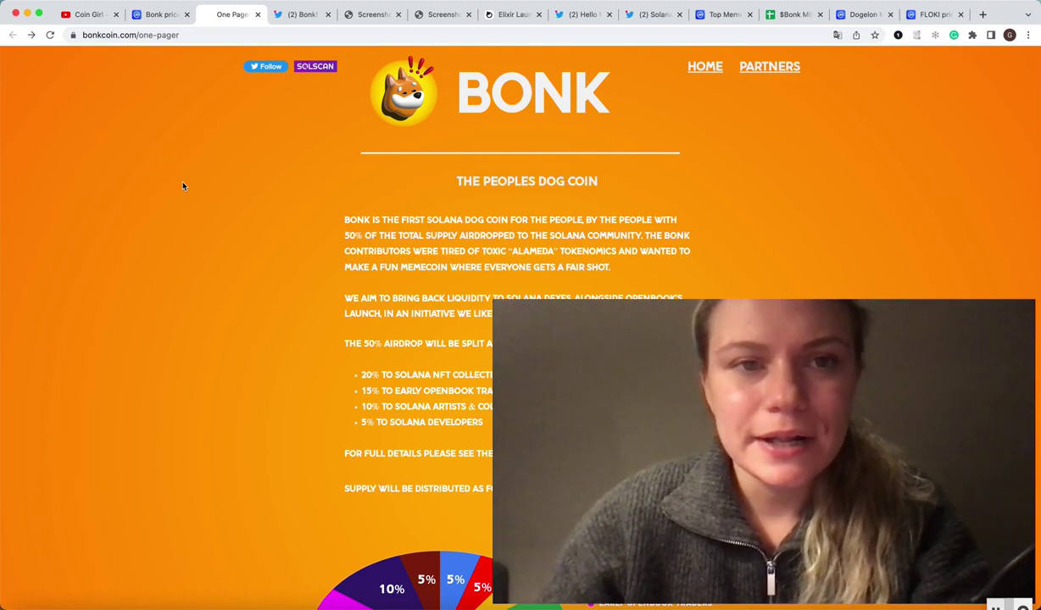
pyautogui.scroll(-1, 183, 186)
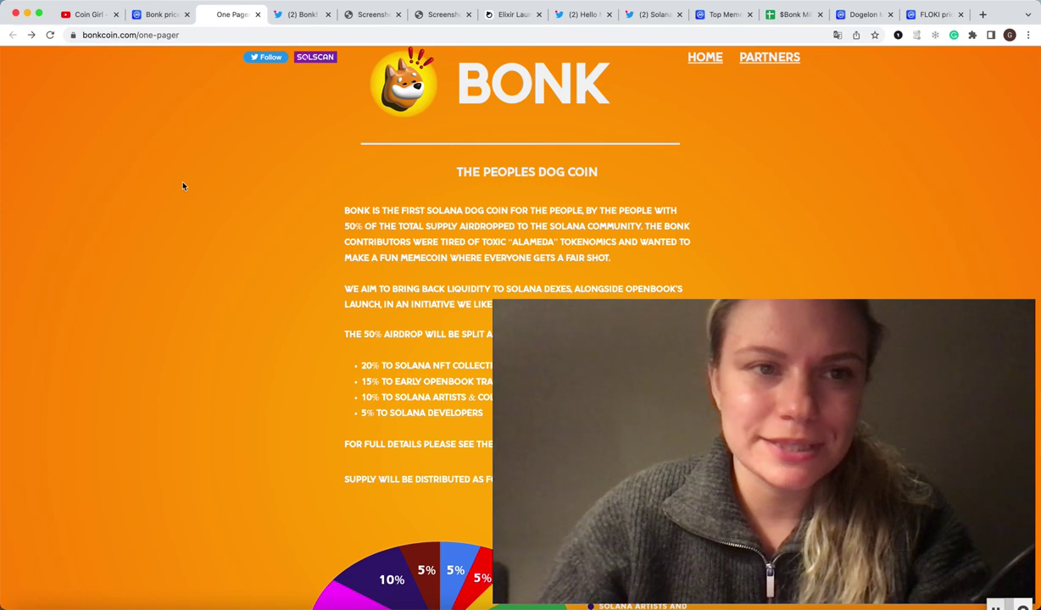
pyautogui.scroll(1, 182, 186)
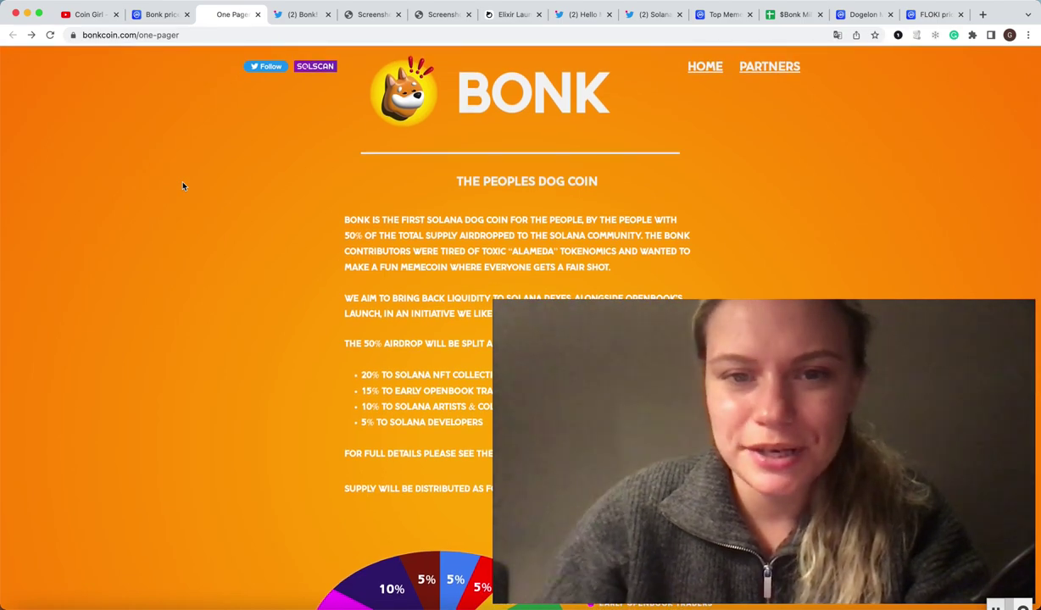
pyautogui.scroll(-5, 182, 186)
pyautogui.scroll(-2, 182, 185)
pyautogui.scroll(4, 182, 185)
pyautogui.scroll(3, 182, 186)
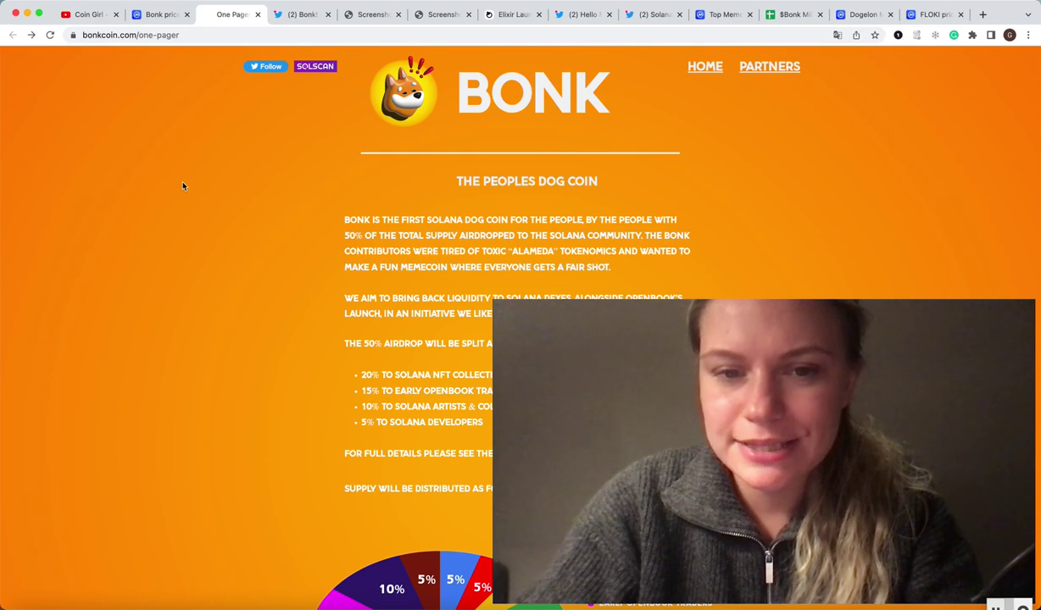
pyautogui.scroll(-3, 318, 226)
pyautogui.scroll(-2, 318, 226)
pyautogui.scroll(-1, 318, 226)
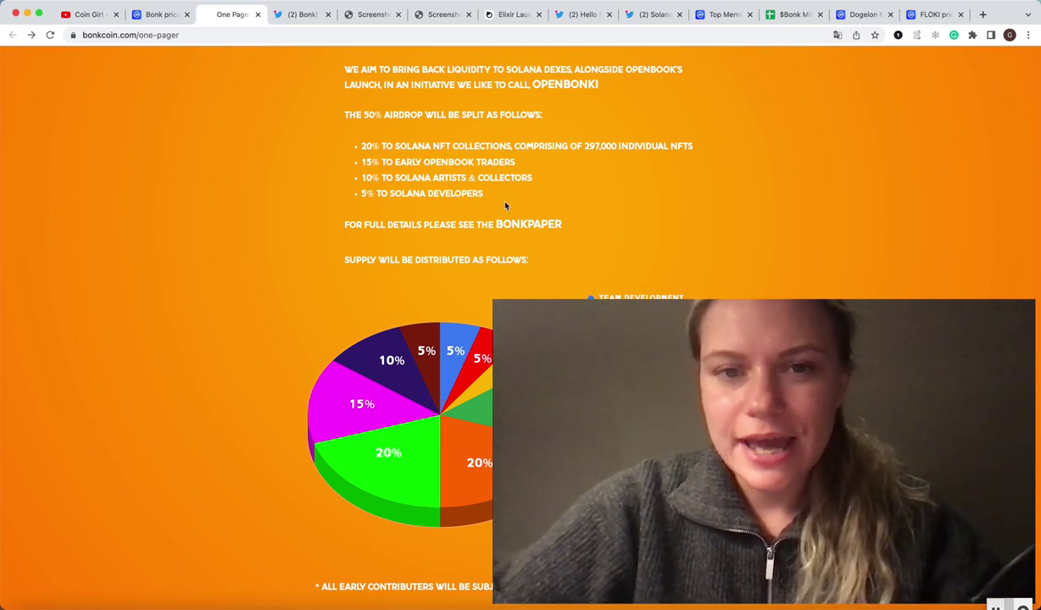
# Review the CoinsGuru and Solscan Bonk screenshots (about 98,000 holders), then the Bonk! Twitter profile
pyautogui.click(373, 15)
pyautogui.click(443, 17)
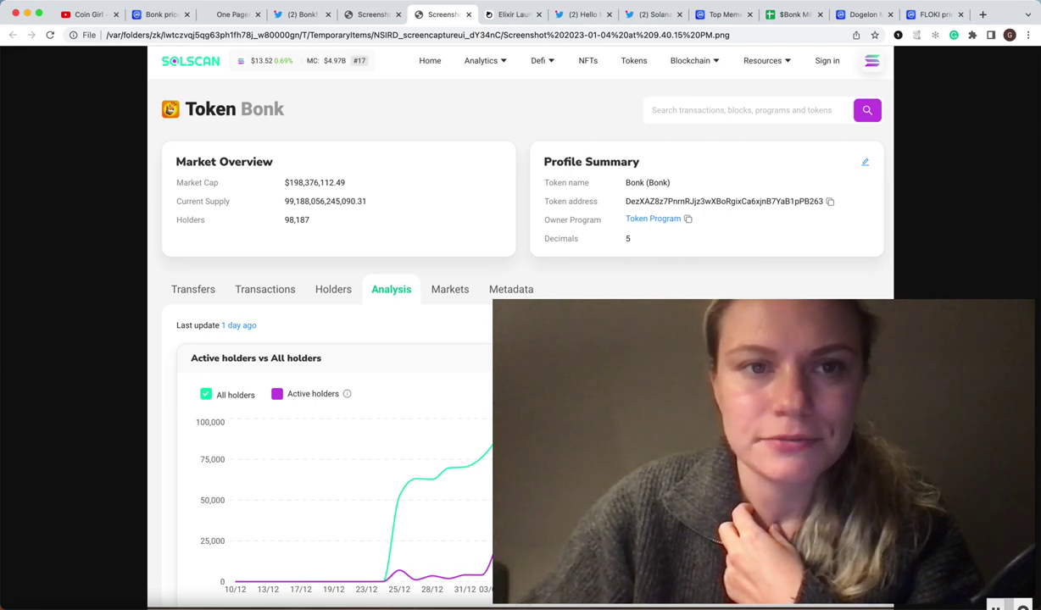
pyautogui.click(305, 15)
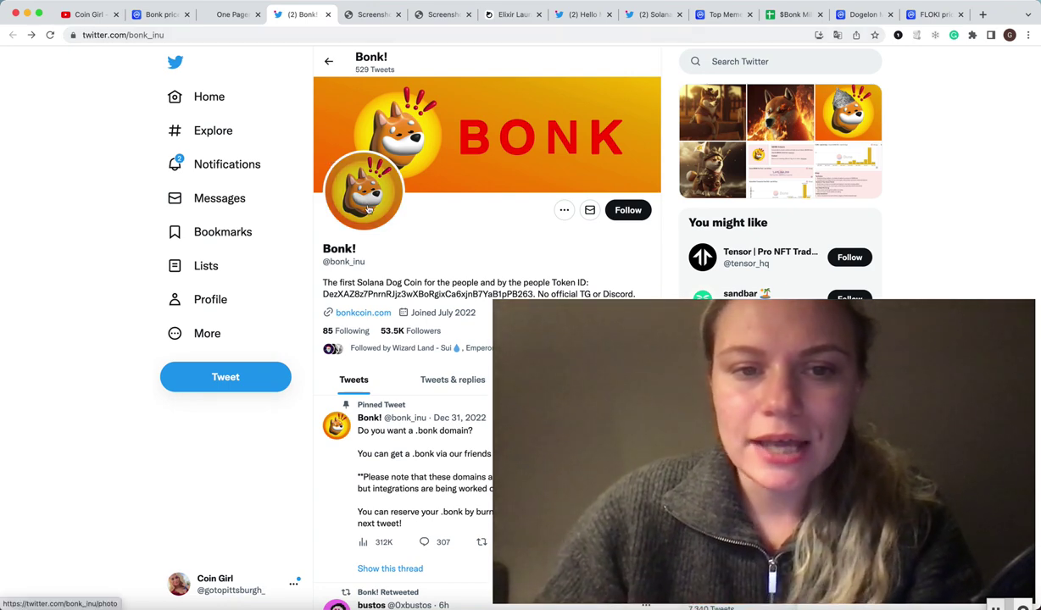
# Scroll the Bonk! Twitter profile past its 53.5K followers down to the pinned .bonk domain tweet
pyautogui.scroll(-1, 368, 209)
pyautogui.scroll(-3, 368, 210)
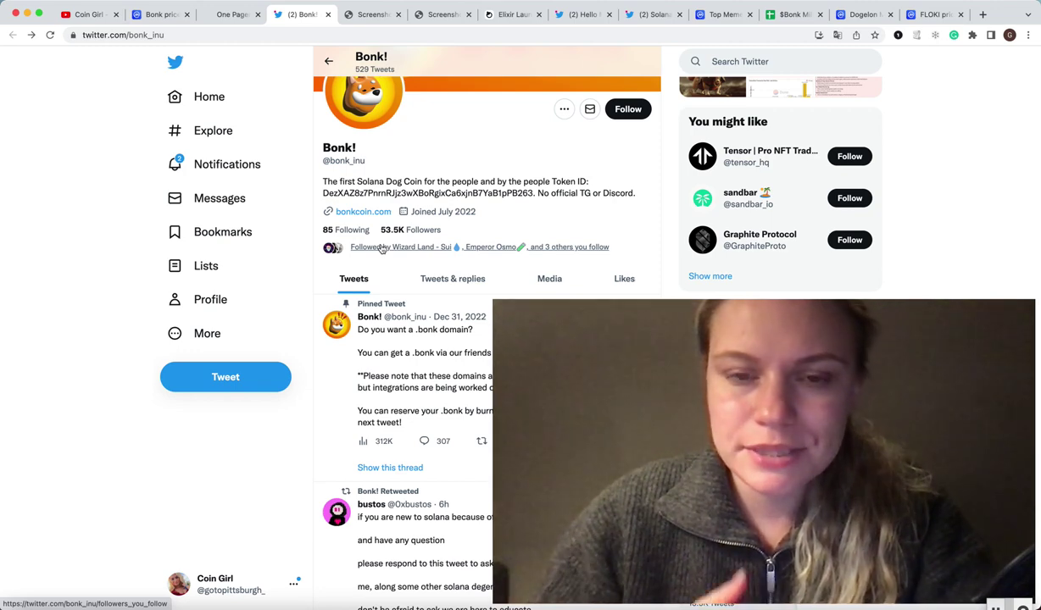
# View the CoinsGuru screenshot showing Bonk's Twitter score of 38 and 20.2K followers
pyautogui.click(373, 14)
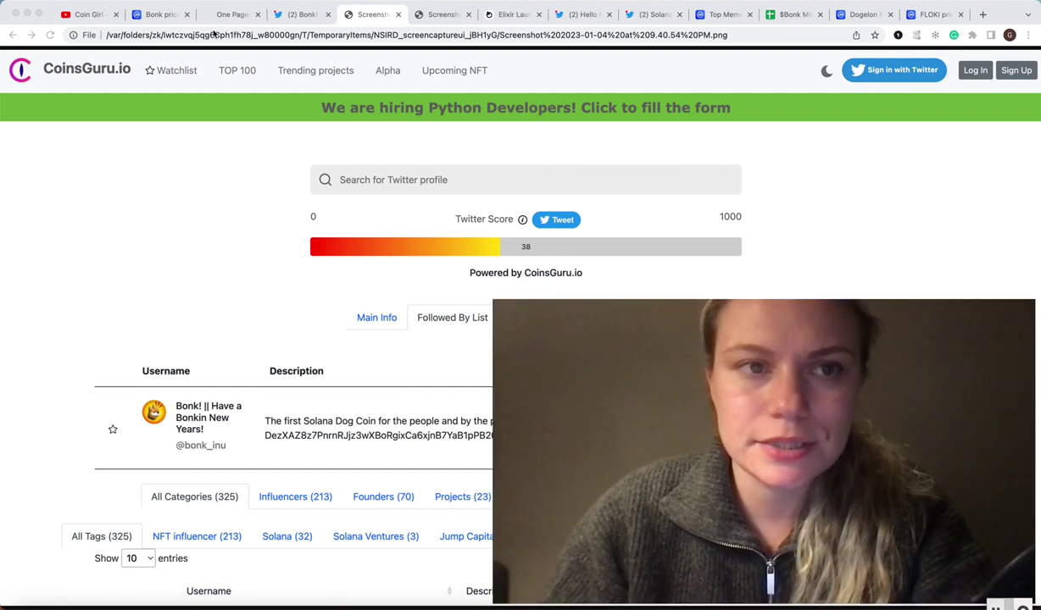
# Review Bonk's CoinMarketCap markets and overview, then bring up the BonkPass mint page on Elixir Launchpad
pyautogui.click(151, 14)
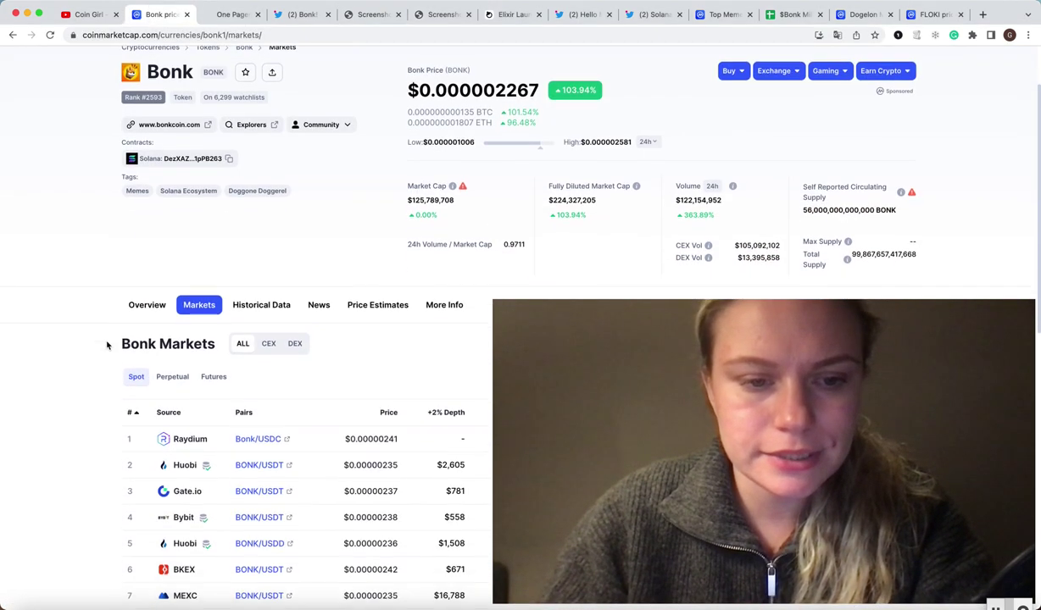
pyautogui.scroll(-2, 106, 345)
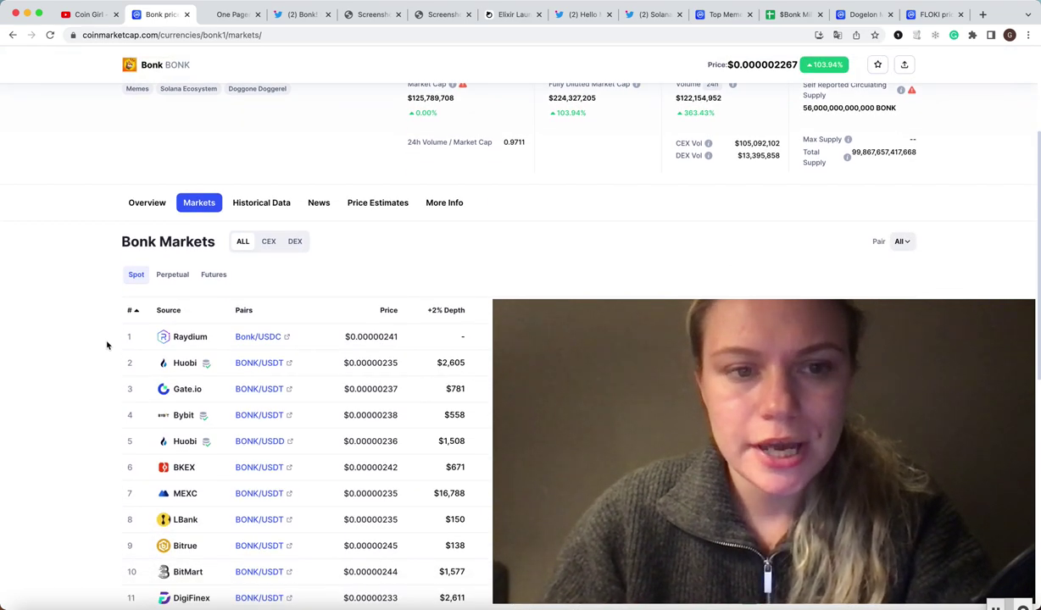
pyautogui.scroll(4, 106, 345)
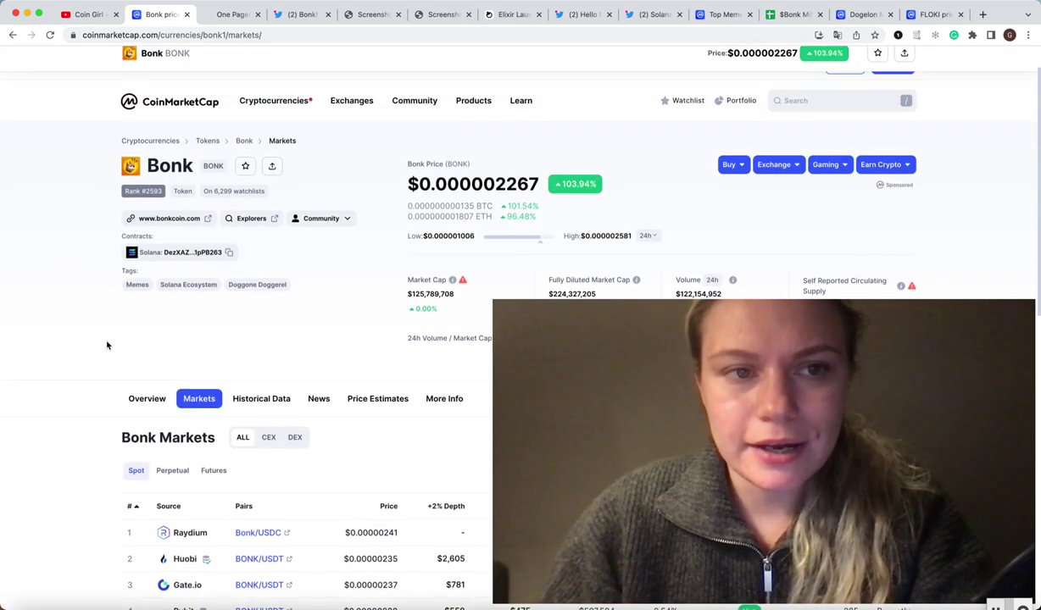
pyautogui.click(152, 399)
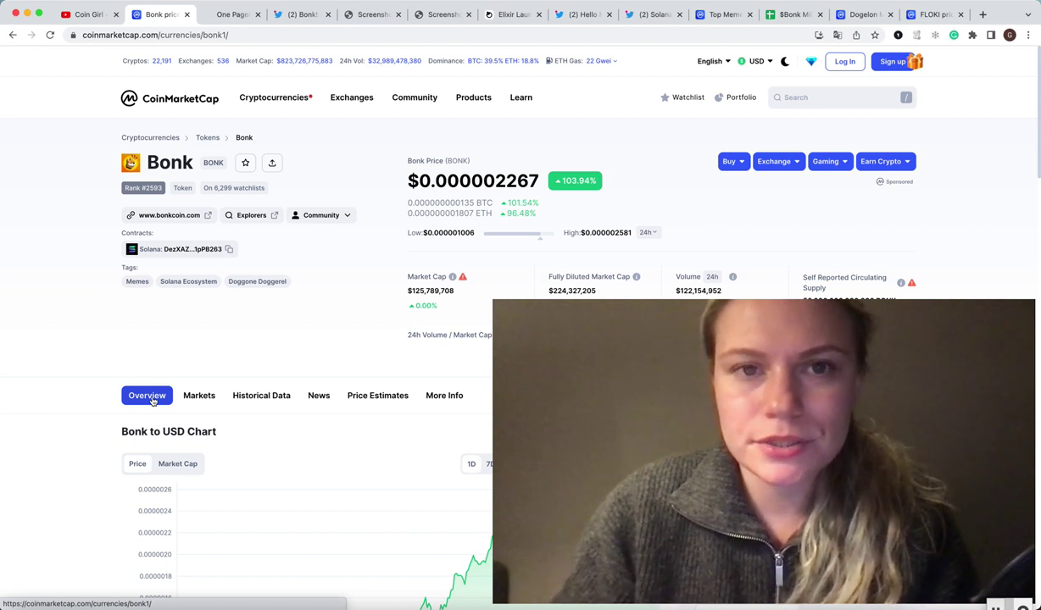
pyautogui.click(513, 15)
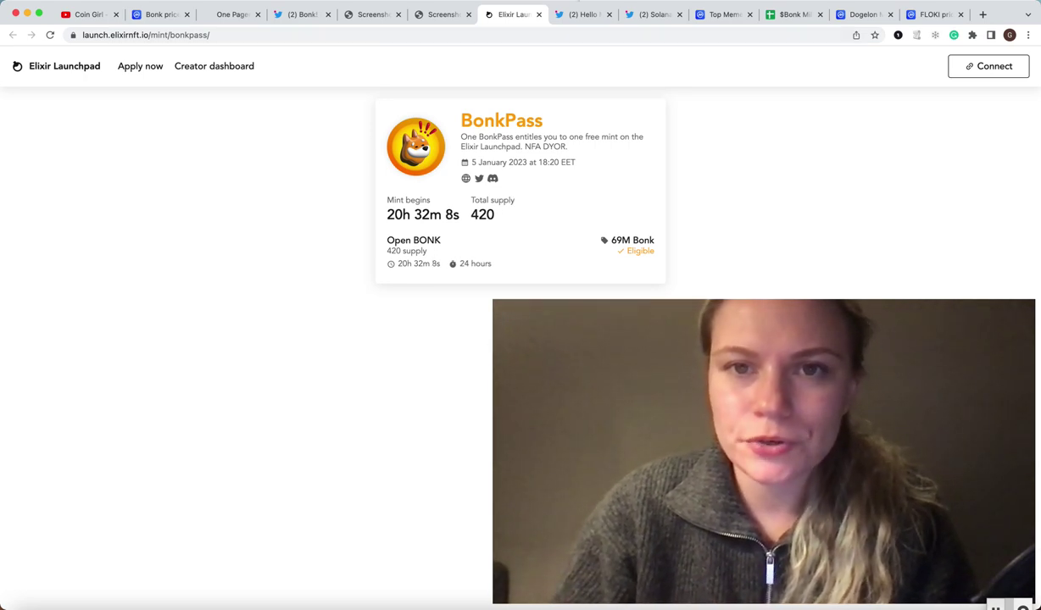
# Bring up Hello Moon's tweet calling $BONK a DeFi renaissance driver on Solana
pyautogui.click(575, 17)
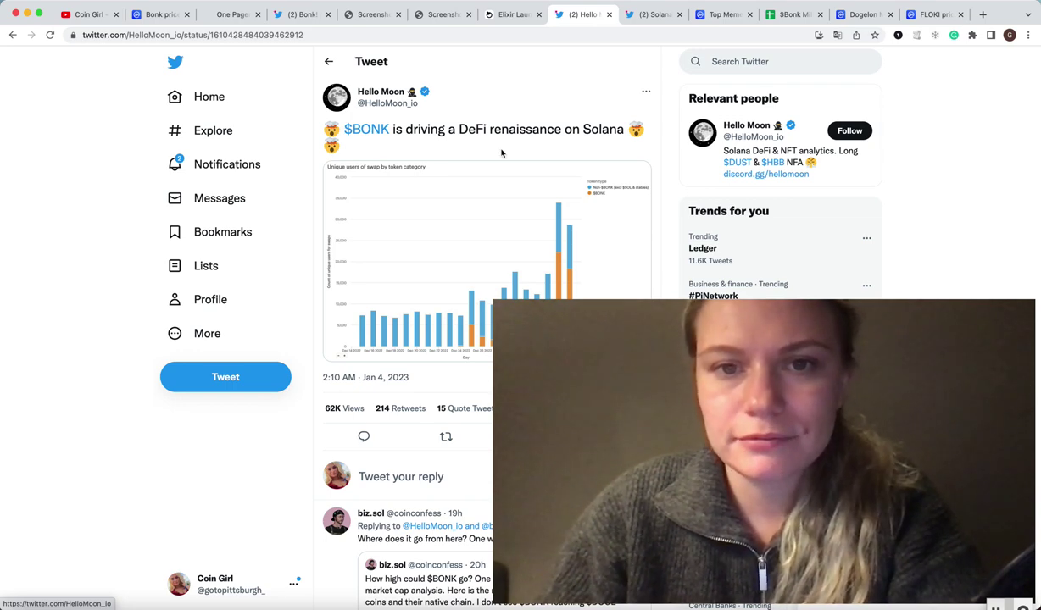
# Enlarge the unique swap users chart, view the Solana Mobile Saga thread, then CoinMarketCap's top meme tokens
pyautogui.click(495, 243)
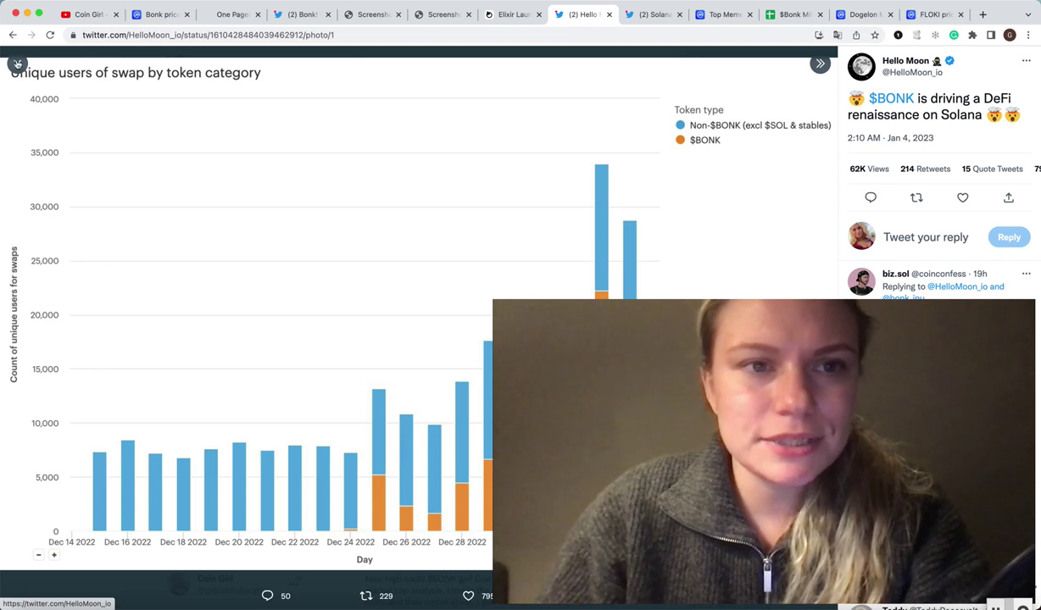
pyautogui.click(17, 63)
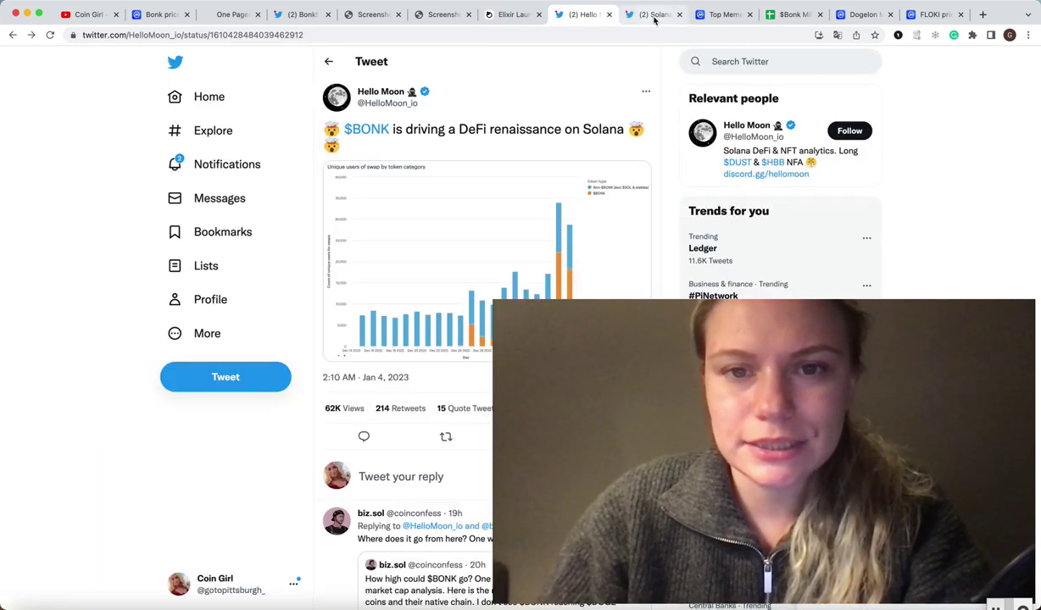
pyautogui.click(654, 15)
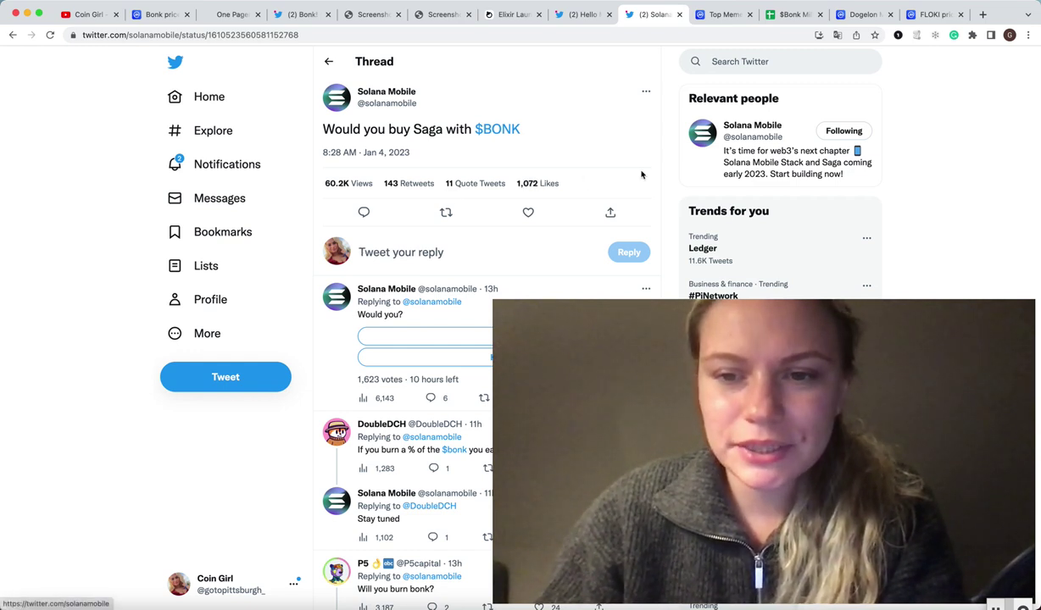
pyautogui.click(722, 23)
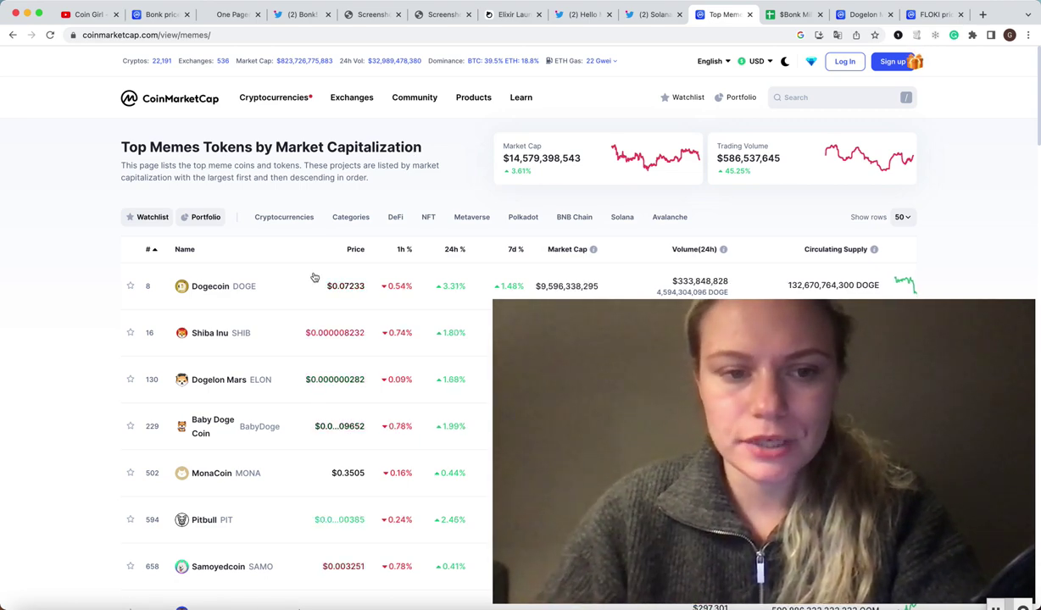
# Scroll through CoinMarketCap's meme token ranking from Dogecoin and Shiba Inu down to ERC20
pyautogui.scroll(-2, 299, 349)
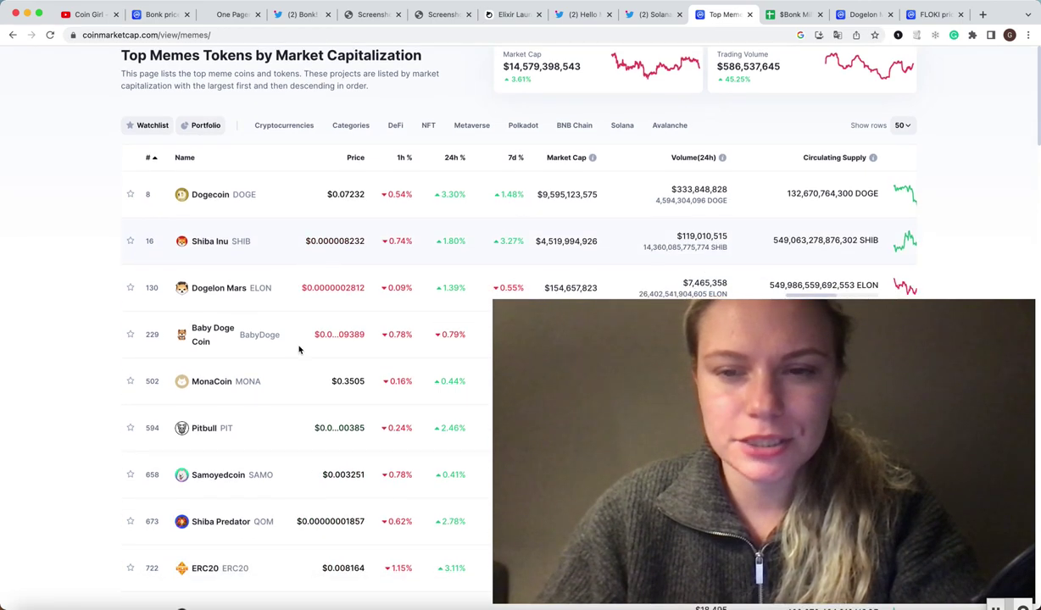
pyautogui.scroll(1, 564, 112)
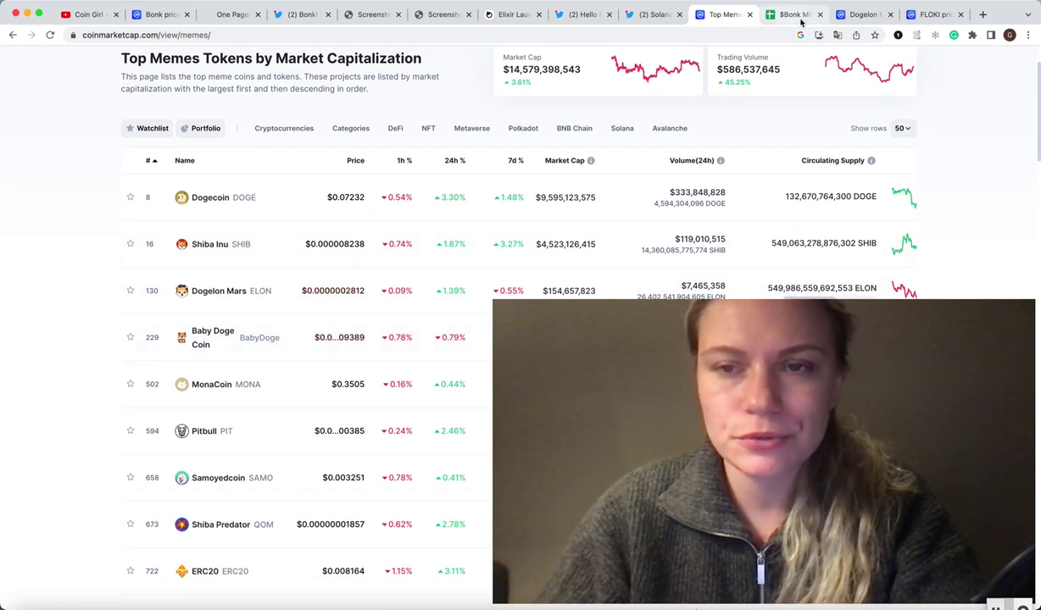
# Switch to the $Bonk Millionaire spreadsheet and scroll down through the meme coin table
pyautogui.click(797, 15)
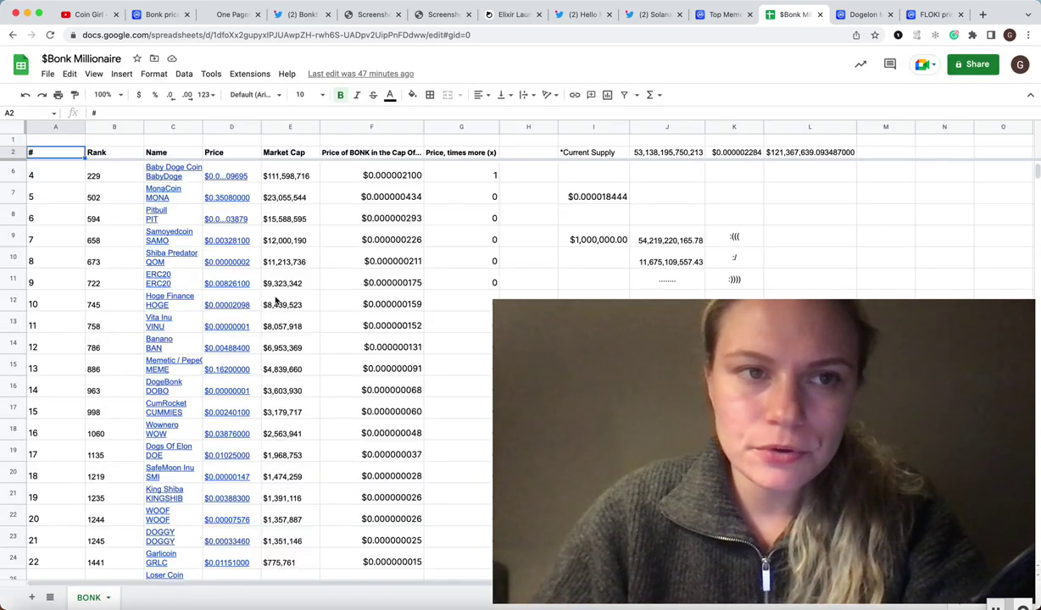
pyautogui.scroll(3, 164, 270)
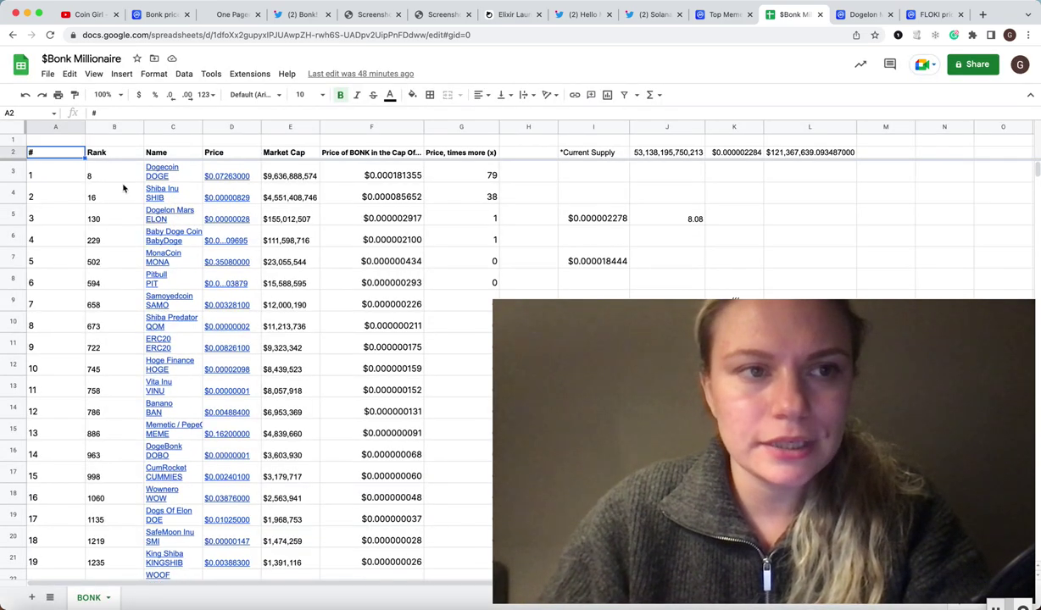
pyautogui.scroll(-3, 88, 179)
pyautogui.scroll(-10, 85, 182)
pyautogui.hscroll(1, 85, 183)
pyautogui.scroll(-5, 82, 187)
pyautogui.hscroll(-1, 72, 393)
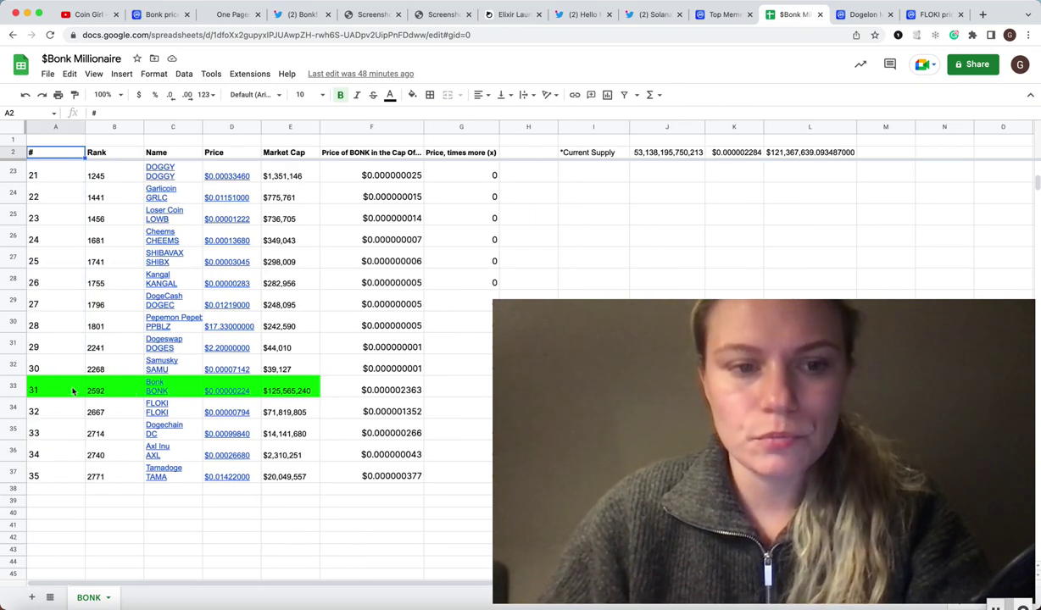
# Select cell A33 on the green Bonk row (number 31), then scroll back to the top
pyautogui.click(73, 391)
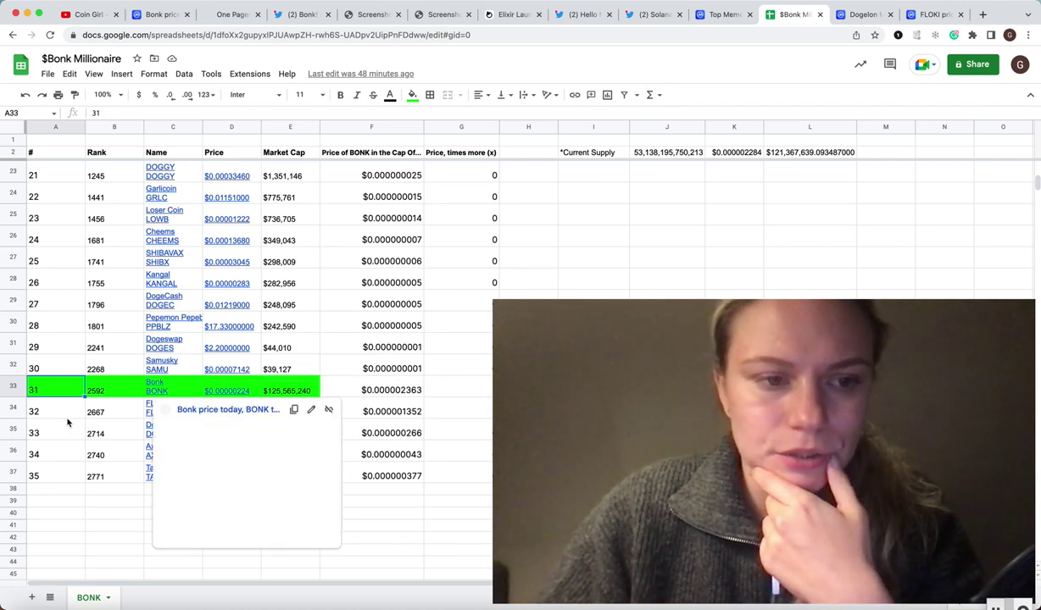
pyautogui.scroll(3, 67, 422)
pyautogui.scroll(-3, 68, 422)
pyautogui.scroll(1, 62, 435)
pyautogui.scroll(5, 63, 435)
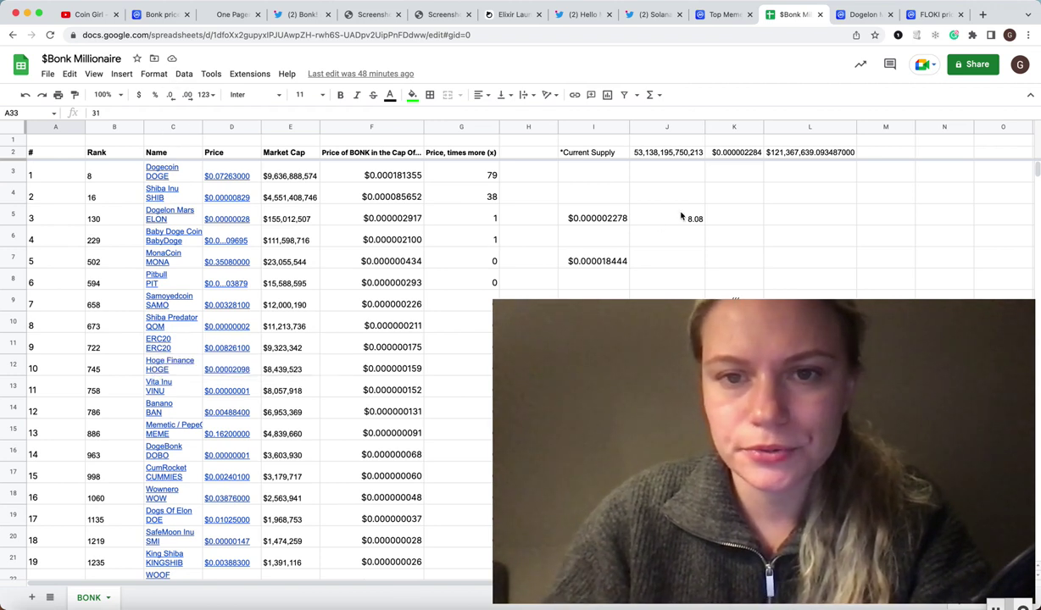
pyautogui.click(618, 158)
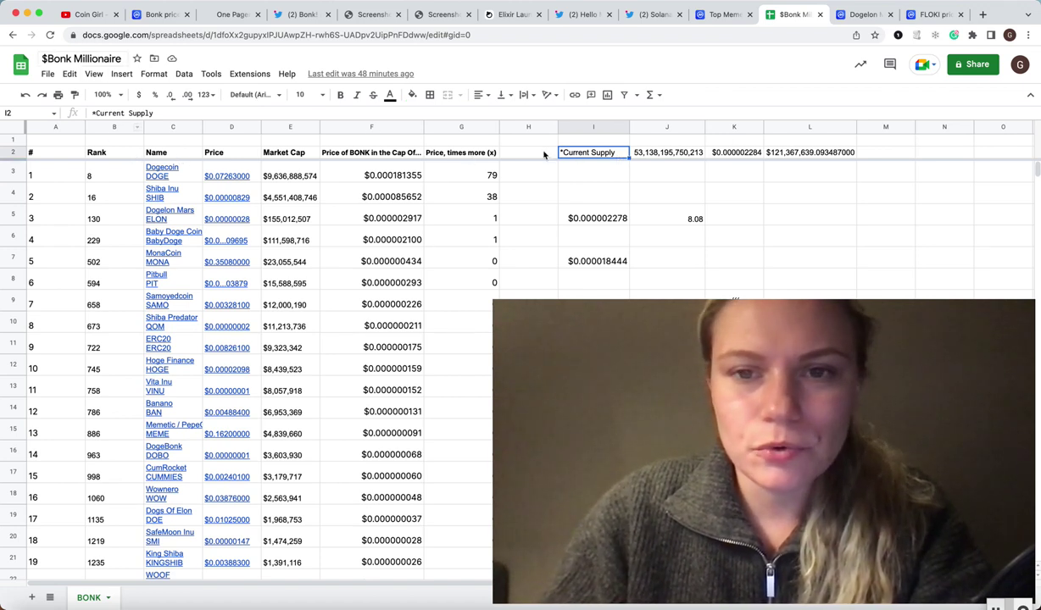
pyautogui.click(672, 150)
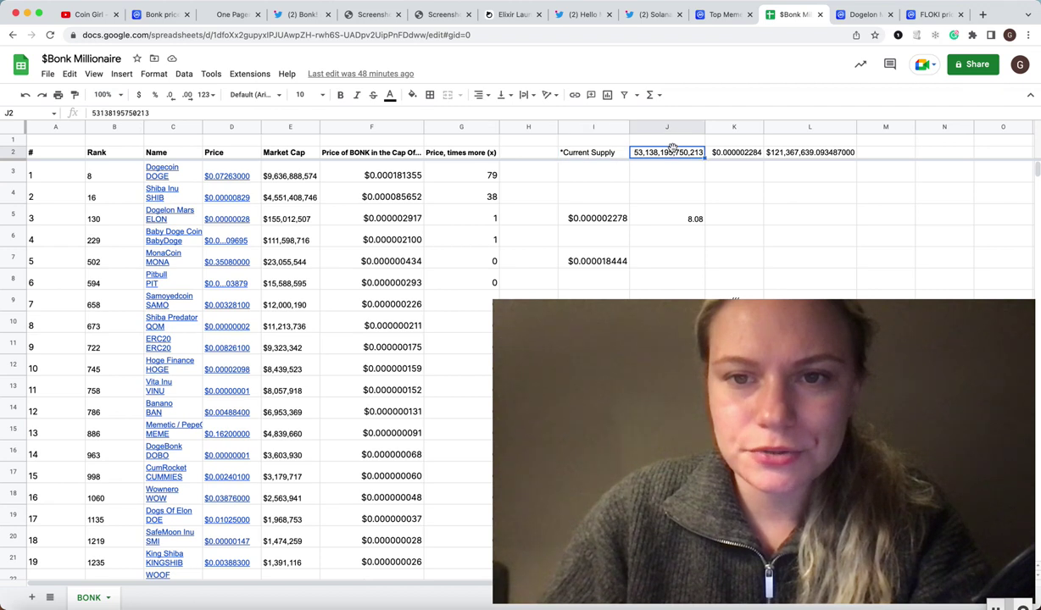
pyautogui.click(591, 156)
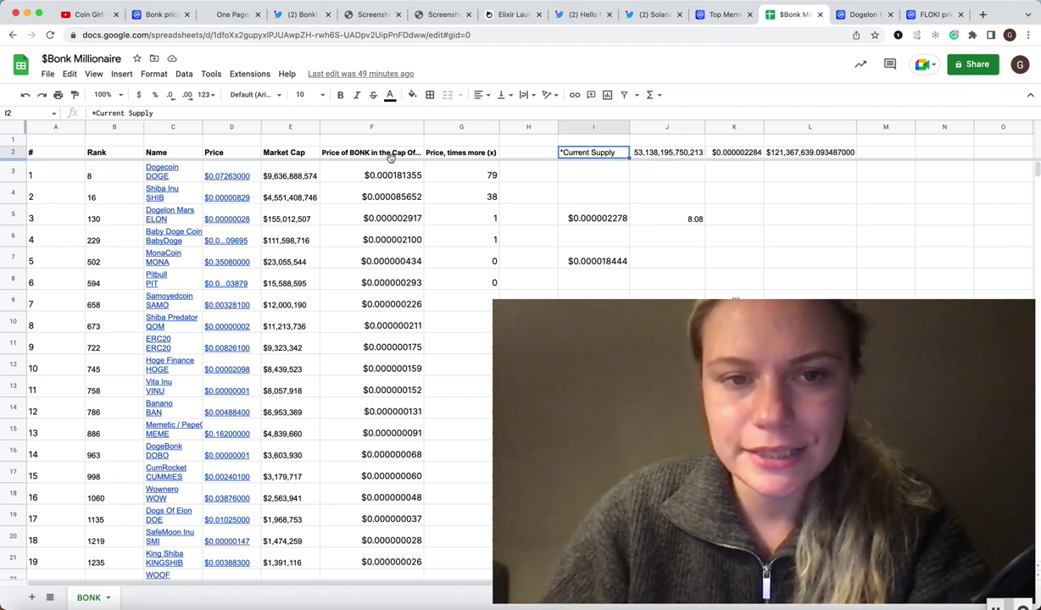
pyautogui.click(287, 128)
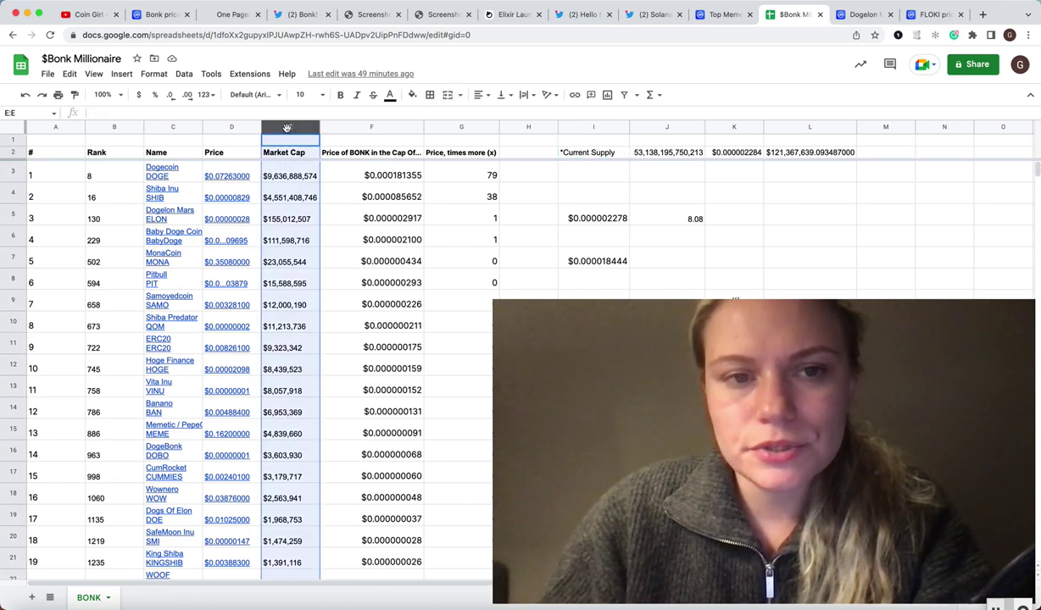
pyautogui.click(405, 177)
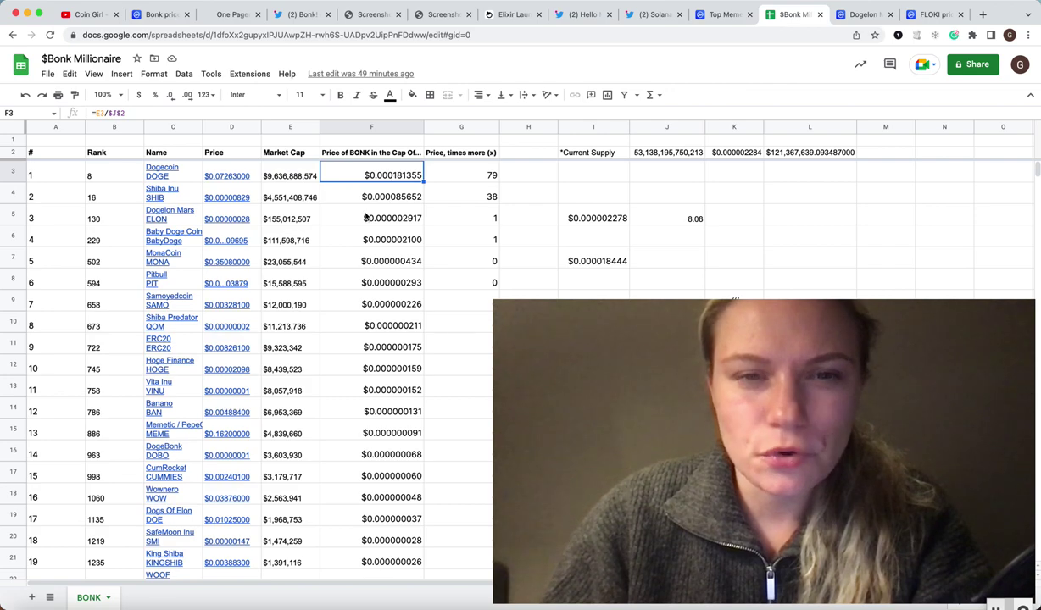
pyautogui.scroll(-1, 366, 219)
pyautogui.scroll(-2, 366, 219)
pyautogui.scroll(-3, 367, 219)
pyautogui.scroll(-3, 366, 219)
pyautogui.scroll(5, 366, 219)
pyautogui.scroll(4, 366, 219)
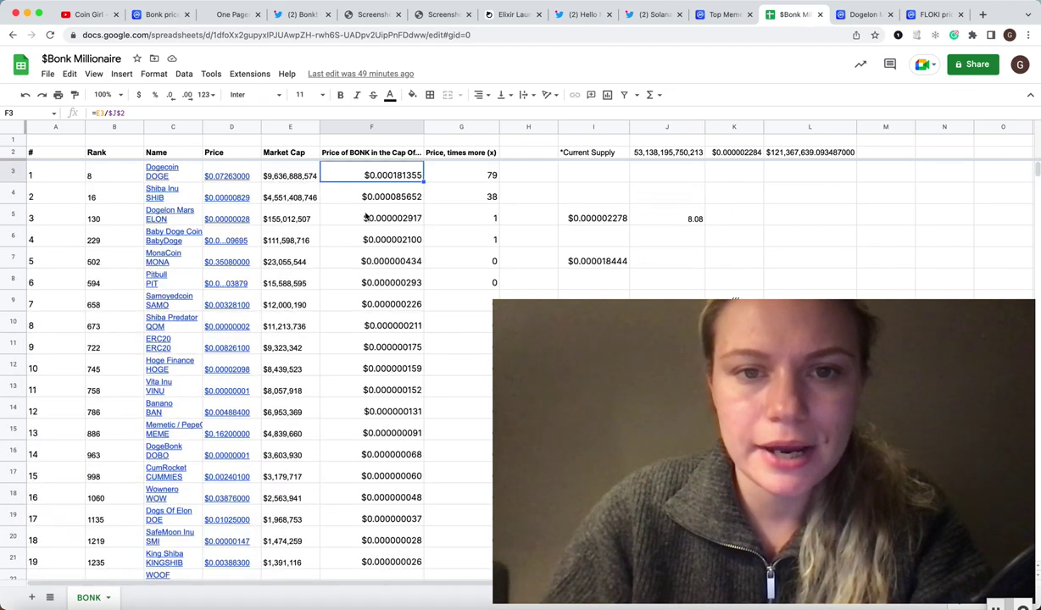
pyautogui.click(444, 176)
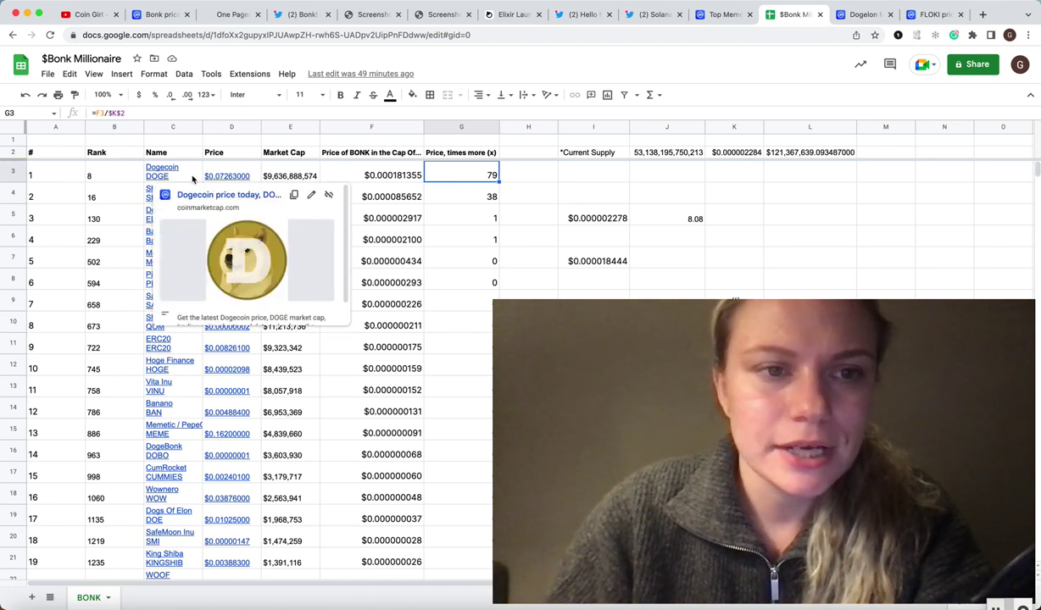
pyautogui.moveTo(162, 171)
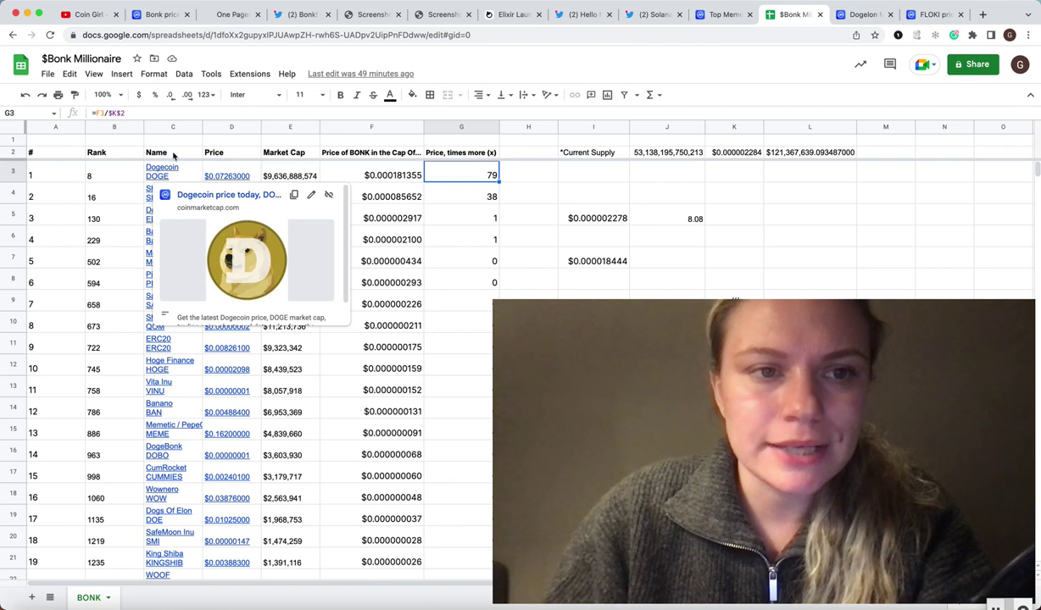
pyautogui.click(174, 155)
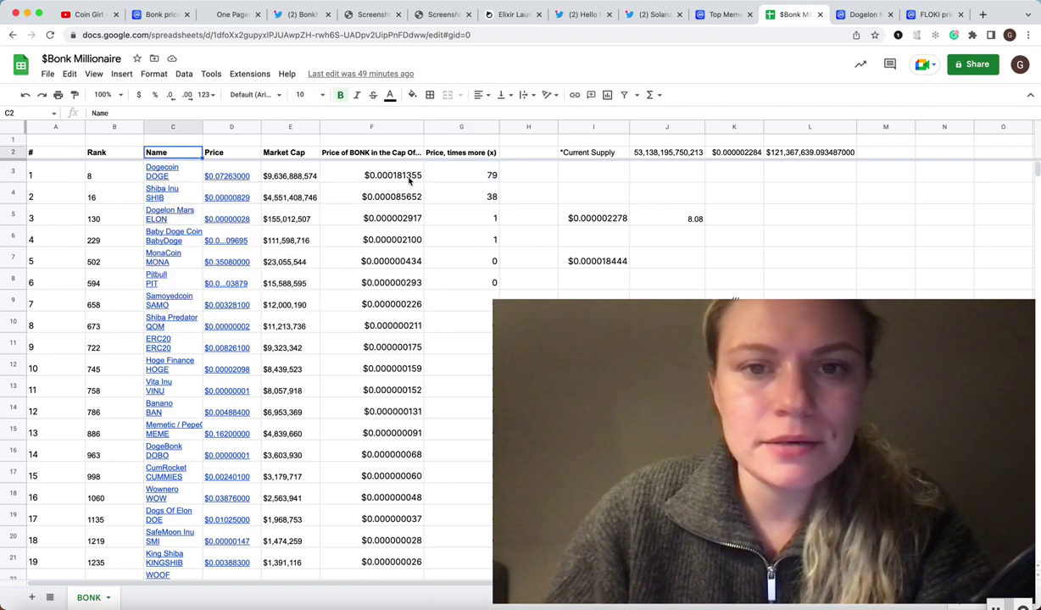
pyautogui.click(488, 185)
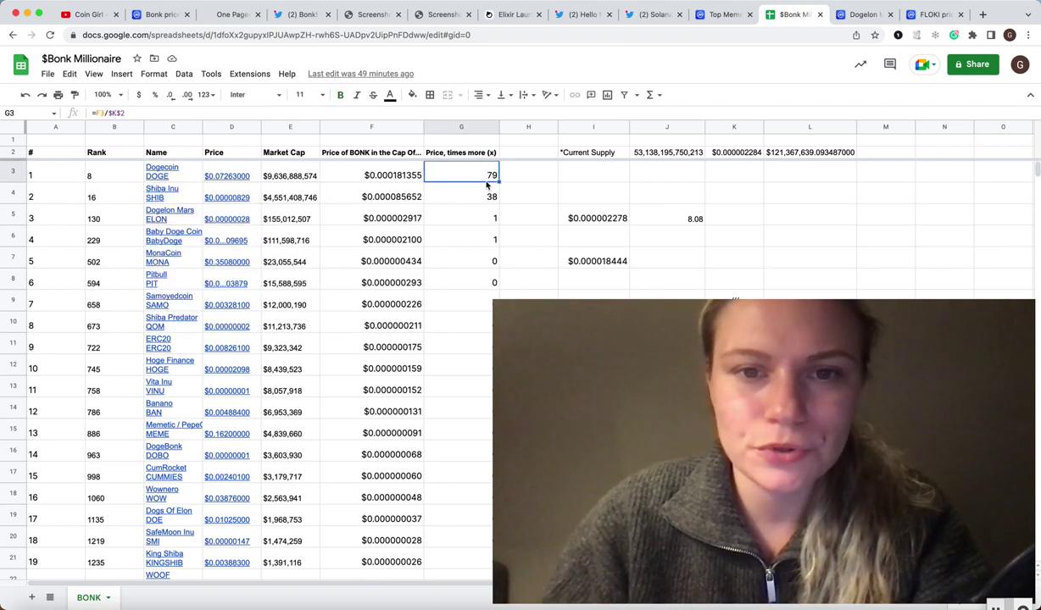
pyautogui.click(488, 197)
pyautogui.click(470, 227)
pyautogui.scroll(-2, 469, 229)
pyautogui.scroll(-3, 470, 236)
pyautogui.scroll(-5, 471, 246)
pyautogui.scroll(7, 472, 247)
pyautogui.scroll(3, 472, 247)
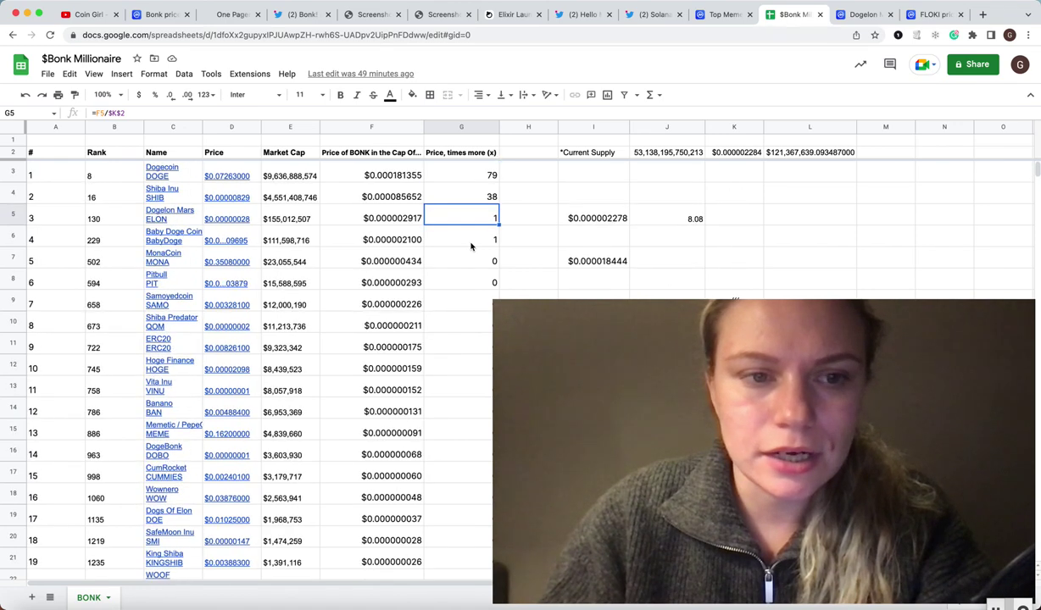
pyautogui.click(810, 154)
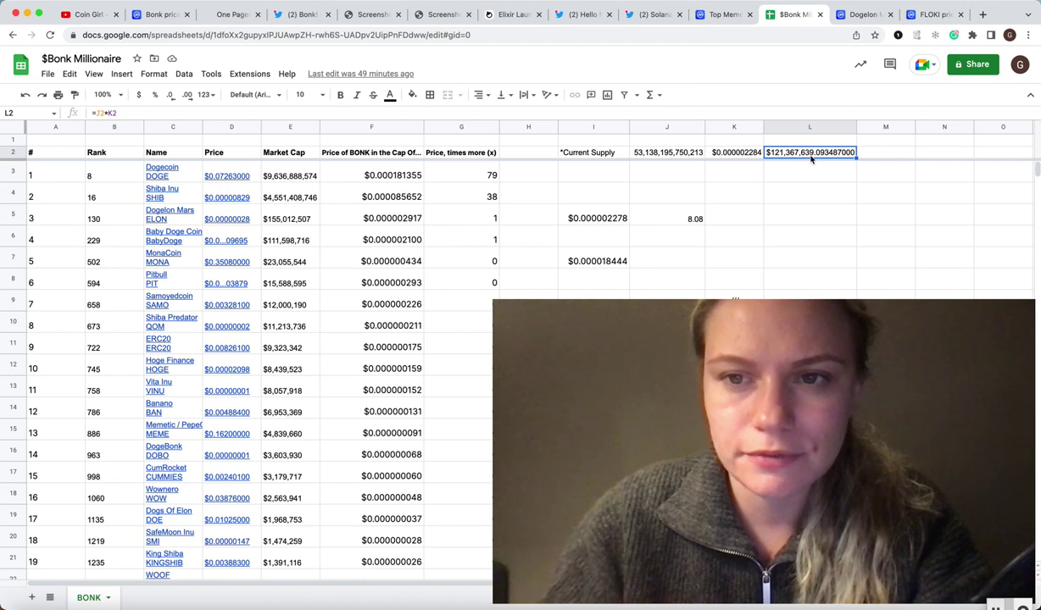
pyautogui.click(319, 222)
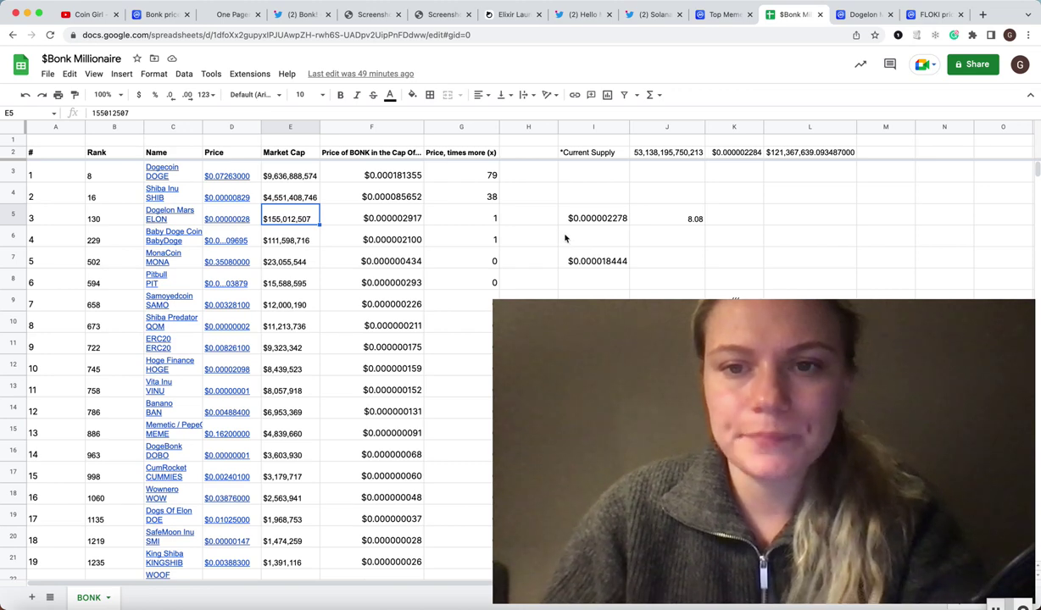
pyautogui.scroll(-1, 566, 238)
pyautogui.scroll(-2, 565, 238)
pyautogui.scroll(2, 566, 238)
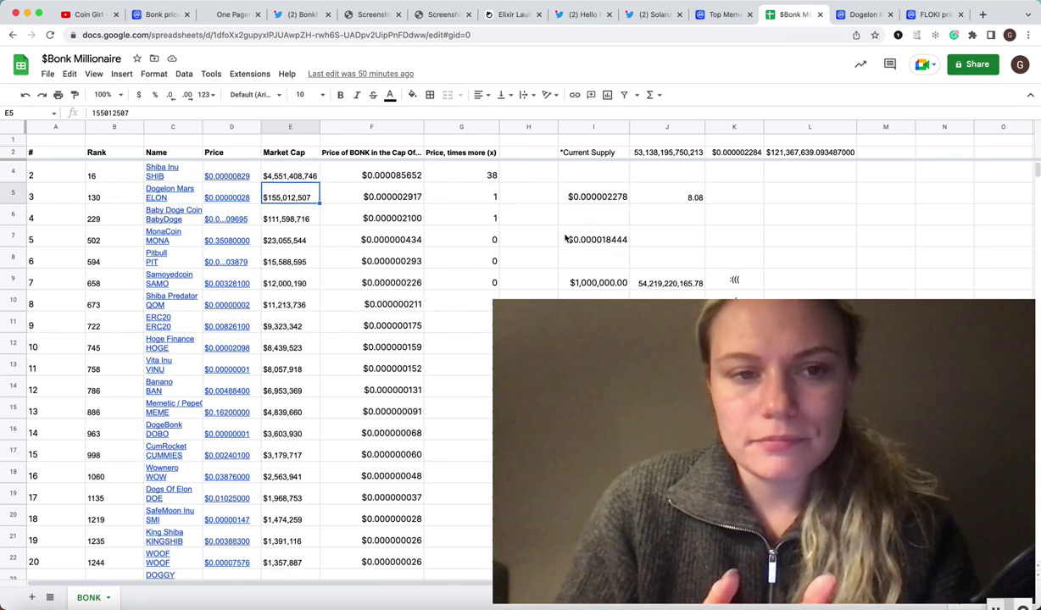
pyautogui.click(461, 199)
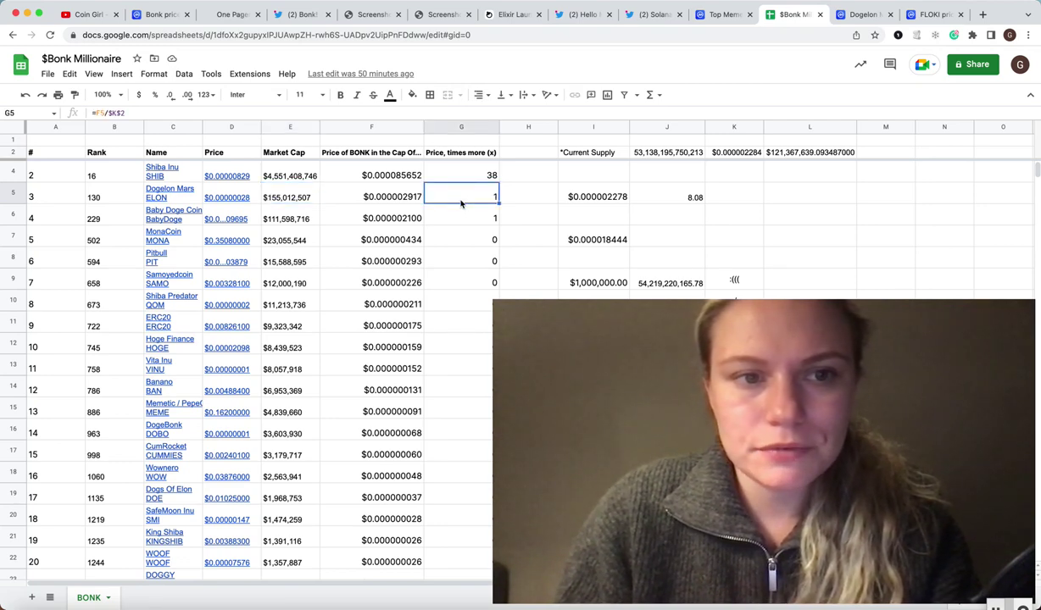
pyautogui.scroll(1, 461, 203)
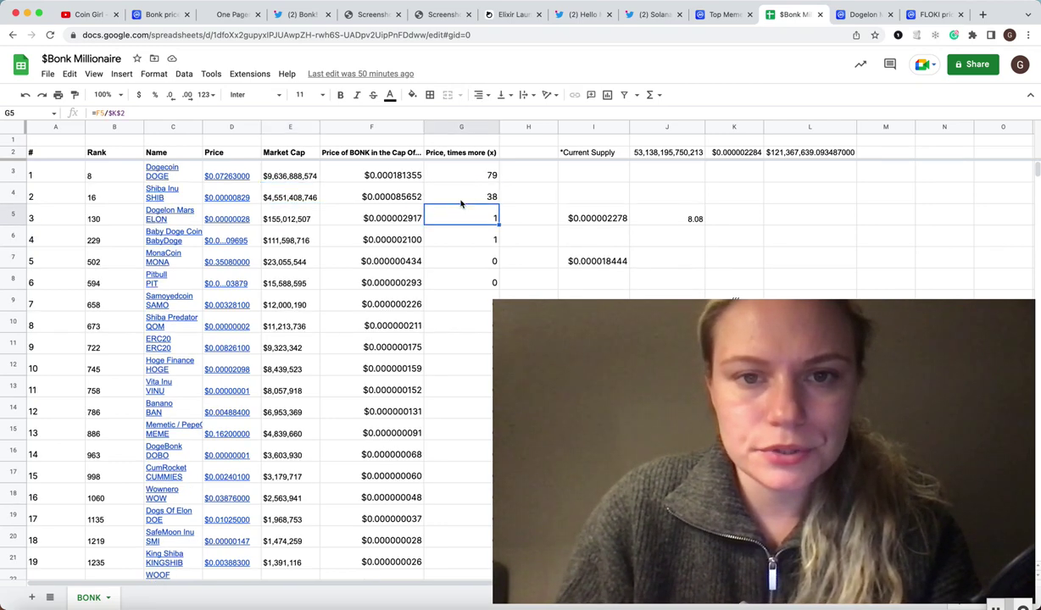
pyautogui.click(73, 224)
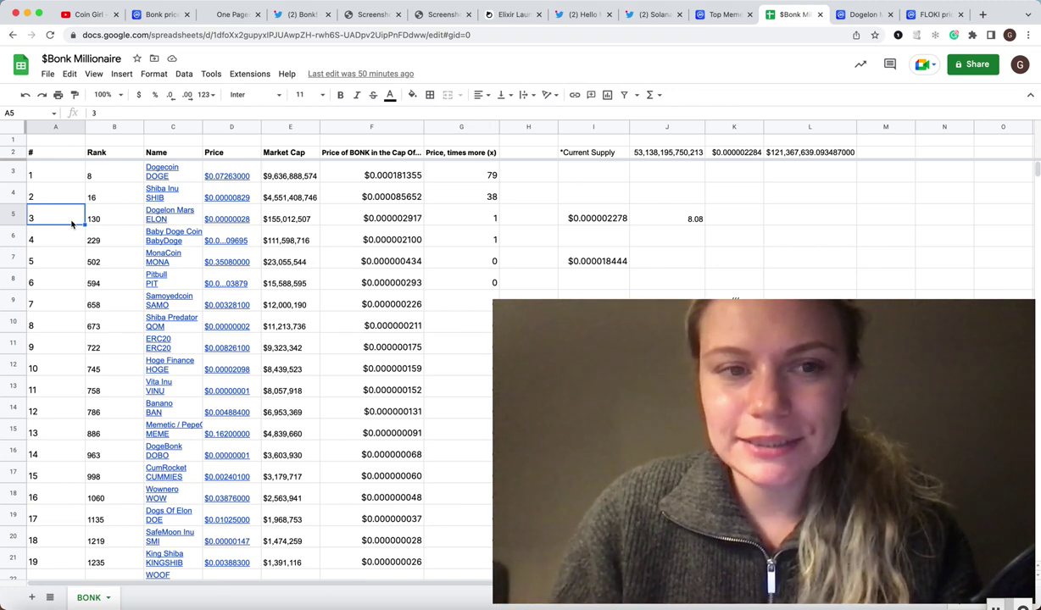
pyautogui.click(12, 218)
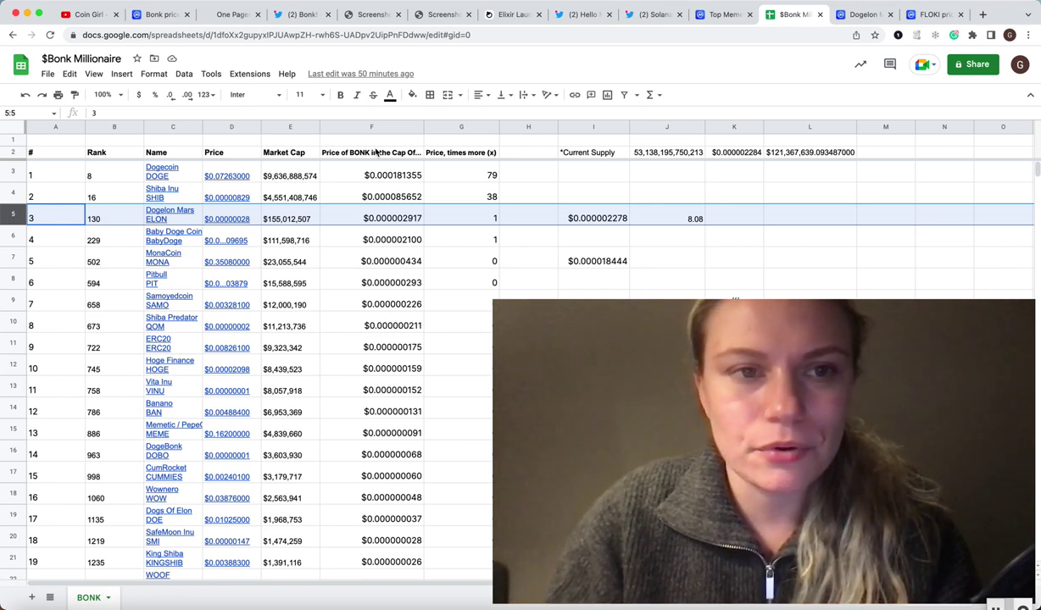
pyautogui.click(578, 217)
# Glance over the Dogelon Mars page on CoinMarketCap
pyautogui.click(868, 16)
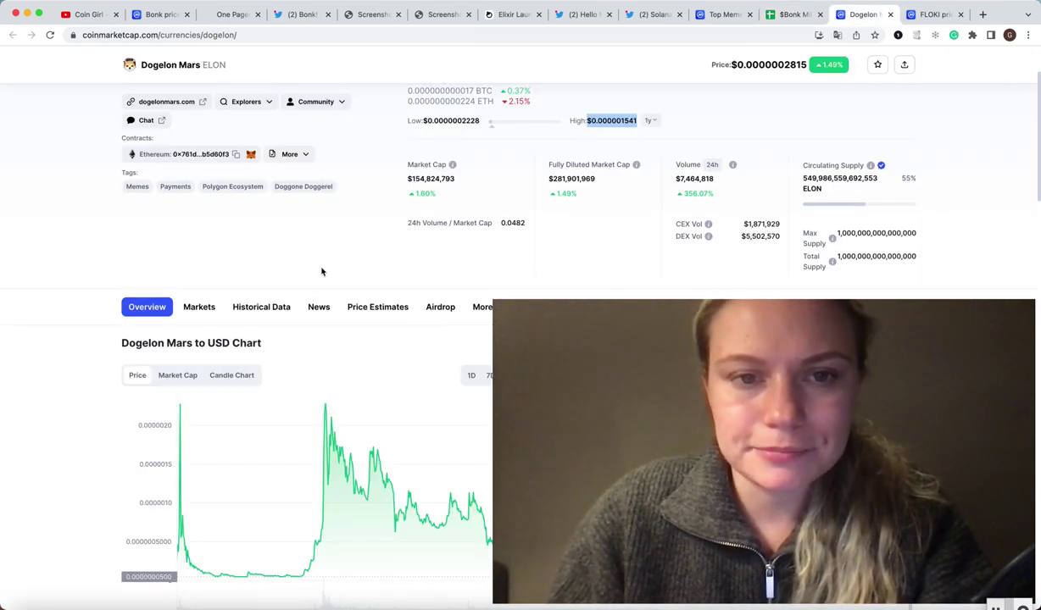
pyautogui.scroll(-5, 321, 271)
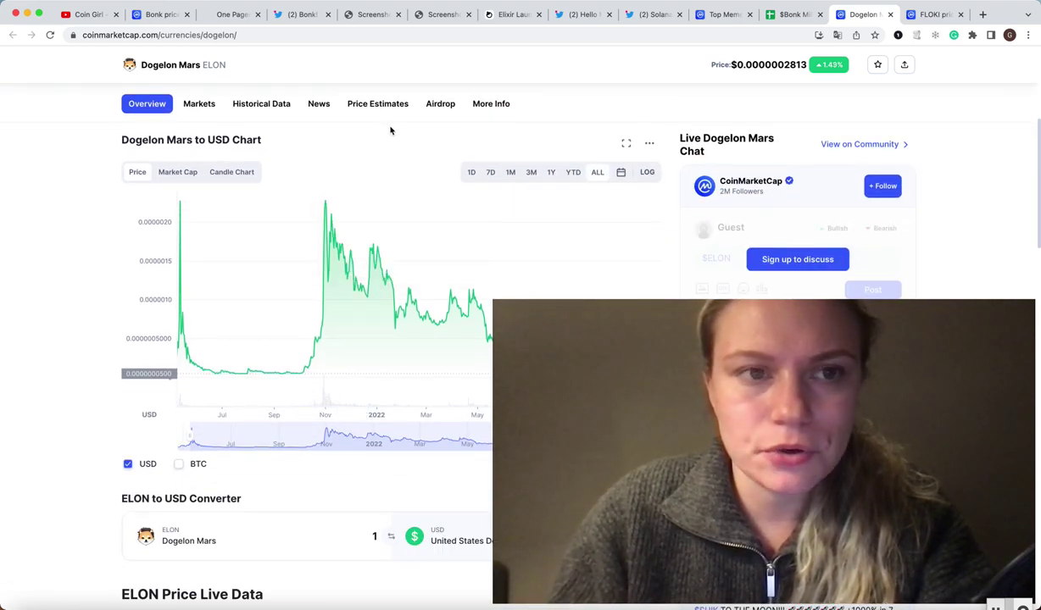
pyautogui.scroll(1, 382, 180)
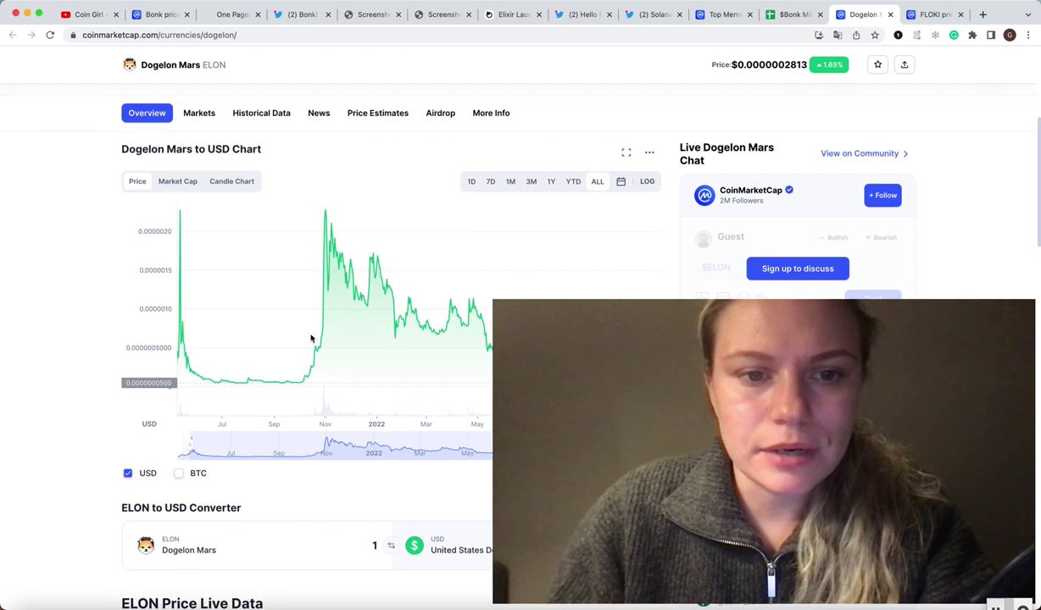
pyautogui.moveTo(325, 215)
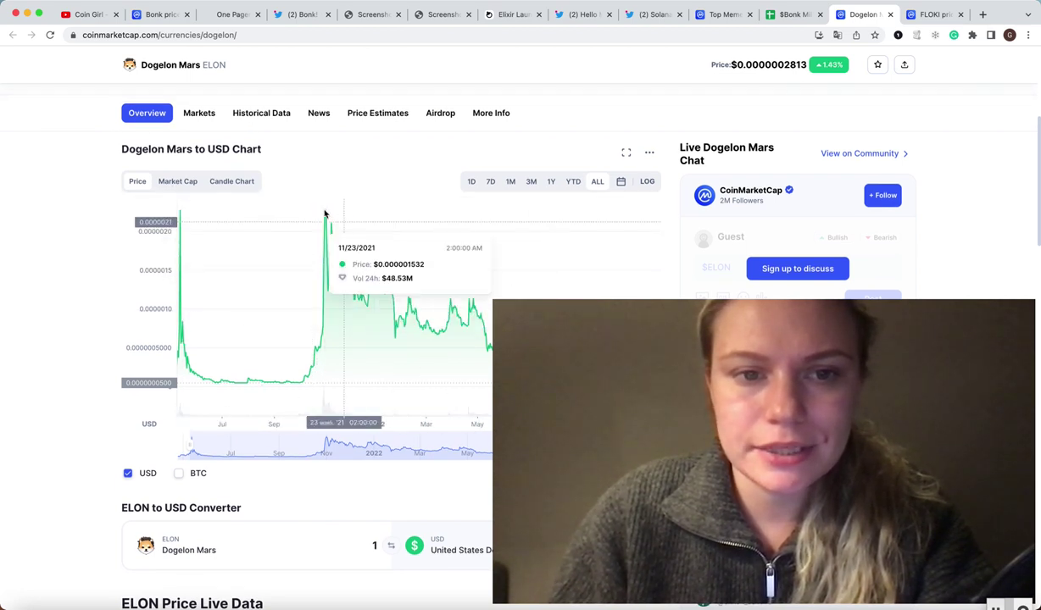
# Review FLOKI's market stats ($71.7M market cap), then return to the Dogelon Mars chart
pyautogui.click(930, 14)
pyautogui.scroll(-2, 387, 236)
pyautogui.scroll(-3, 387, 235)
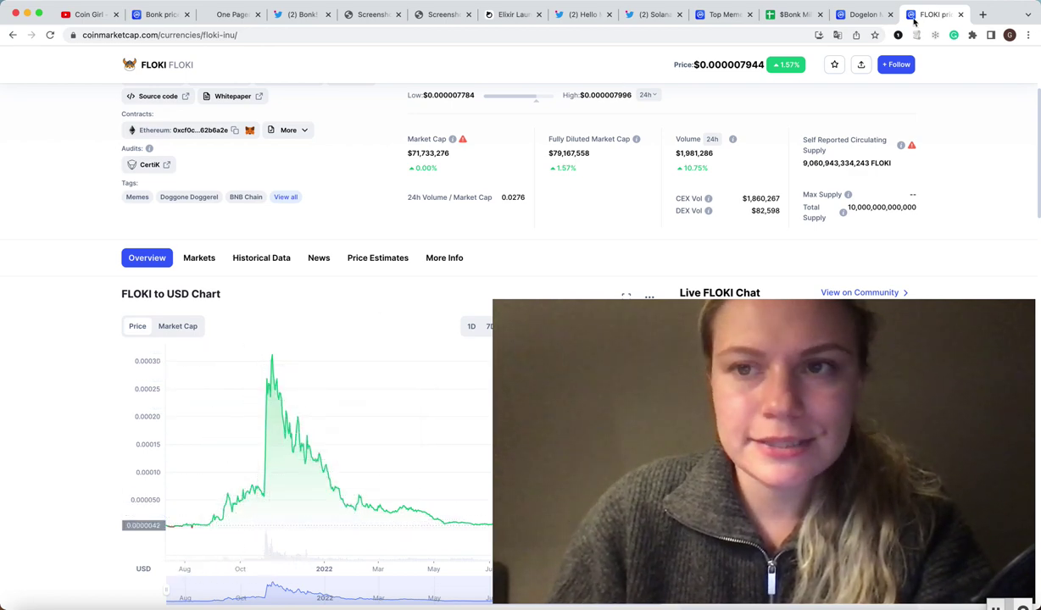
pyautogui.click(861, 14)
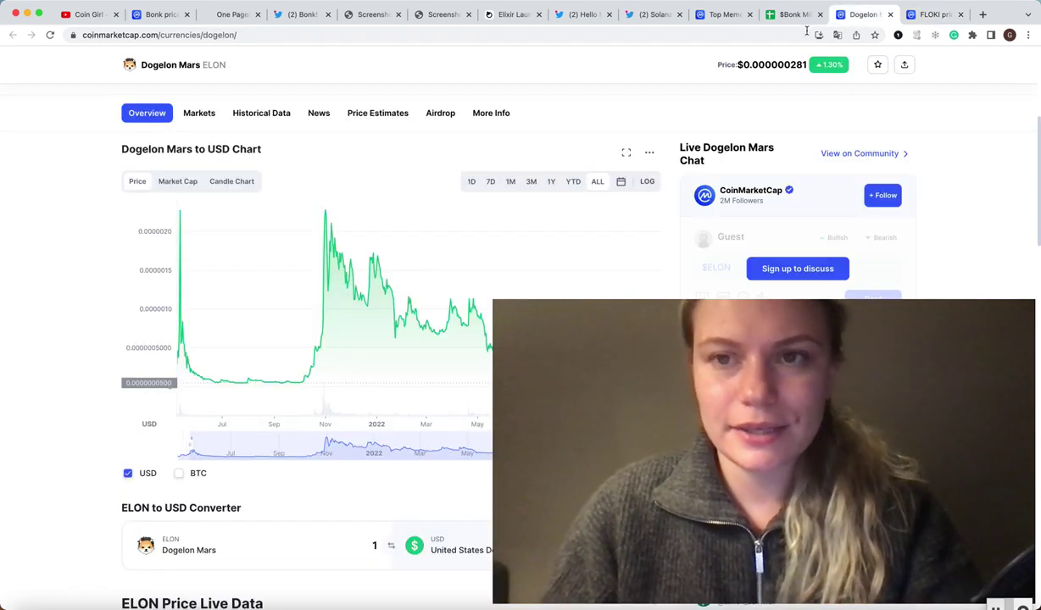
# Return to the $Bonk Millionaire sheet and check the =I5/D5 ratio formula in J5
pyautogui.click(790, 16)
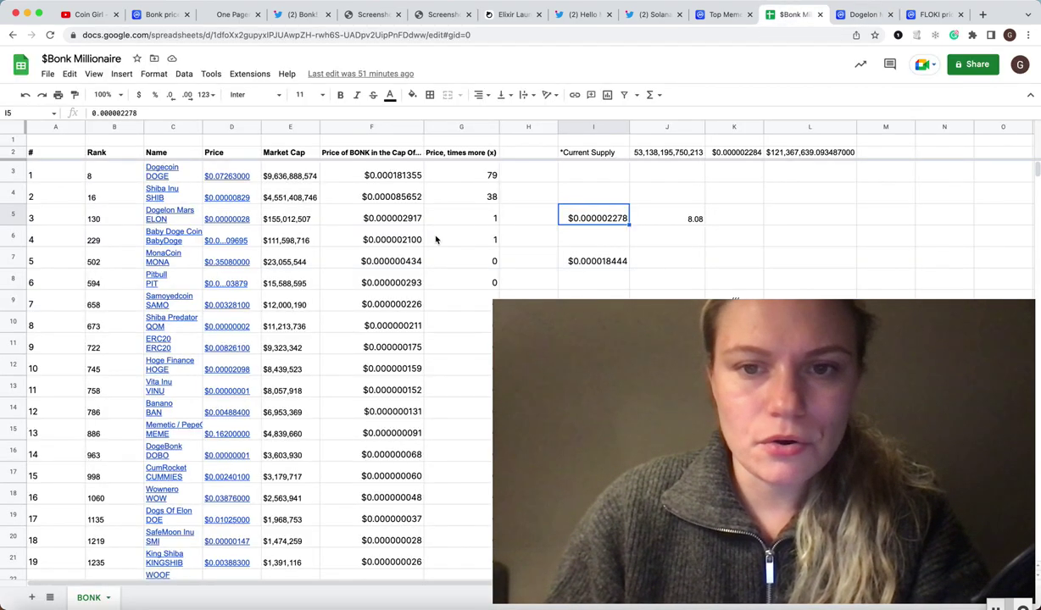
pyautogui.click(862, 19)
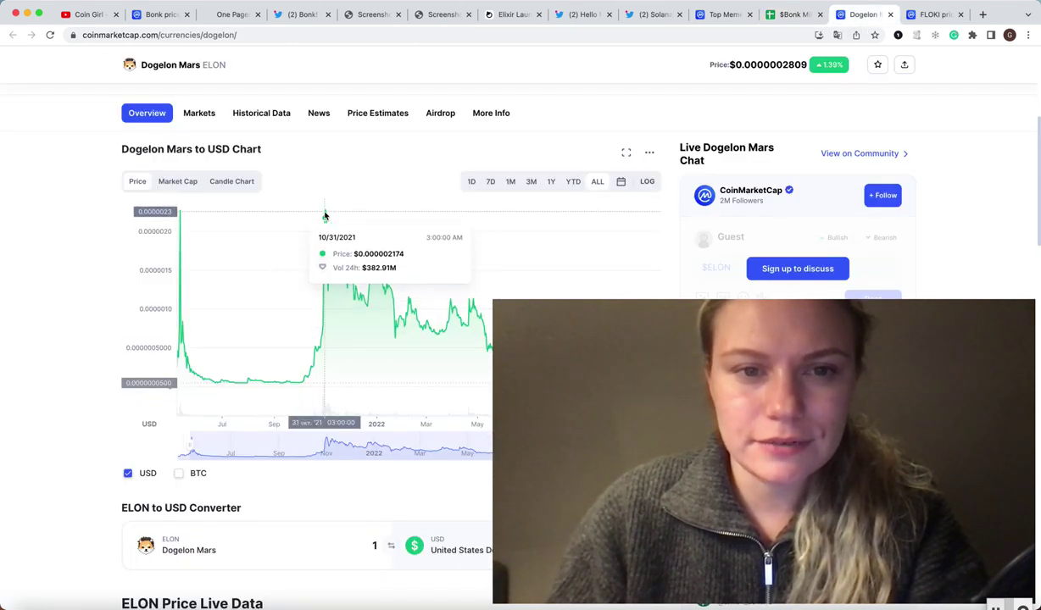
pyautogui.click(789, 16)
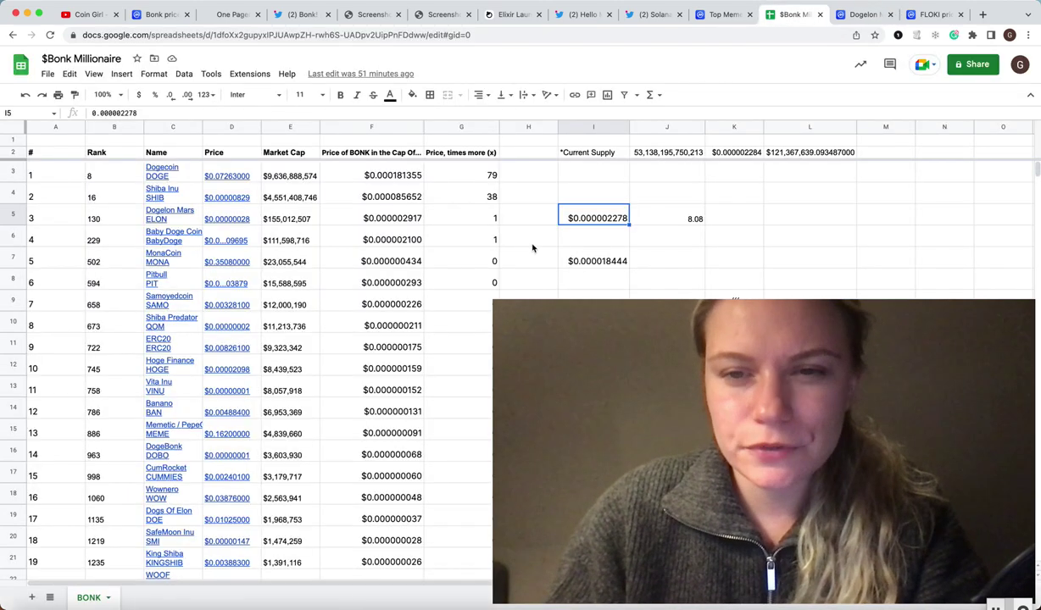
pyautogui.click(689, 219)
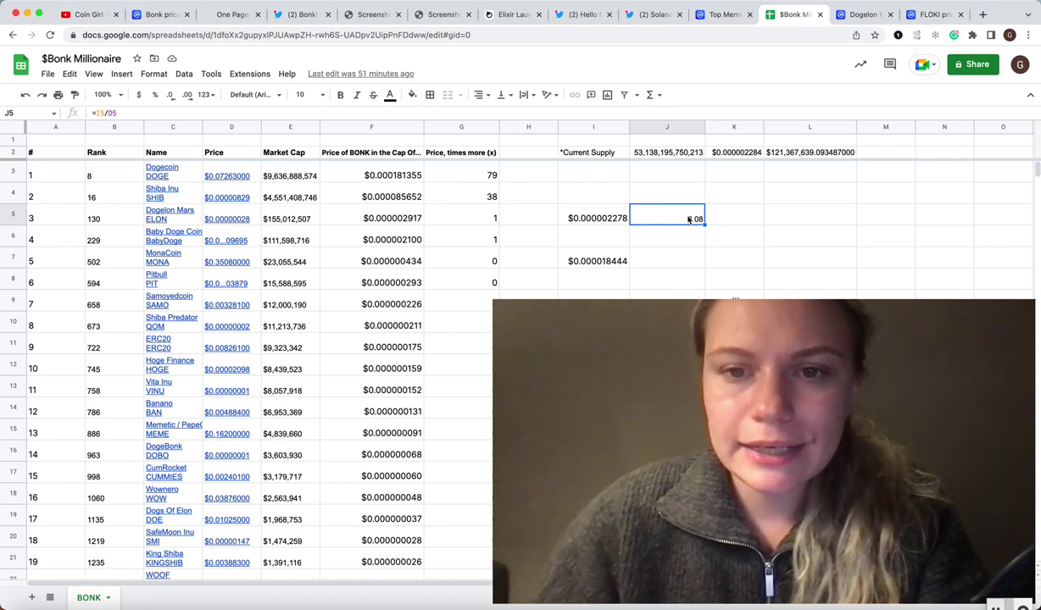
# Check the $1,000,000 target in I9 and its 54,219,220,165.78 token count in J9
pyautogui.click(621, 263)
pyautogui.scroll(-1, 621, 263)
pyautogui.click(656, 280)
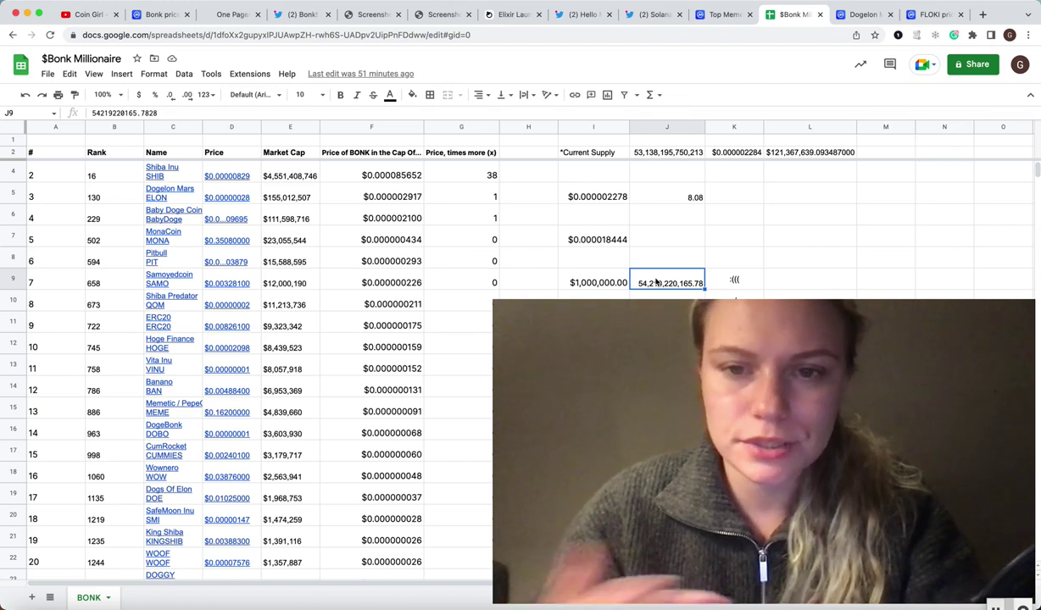
pyautogui.click(600, 282)
pyautogui.click(681, 282)
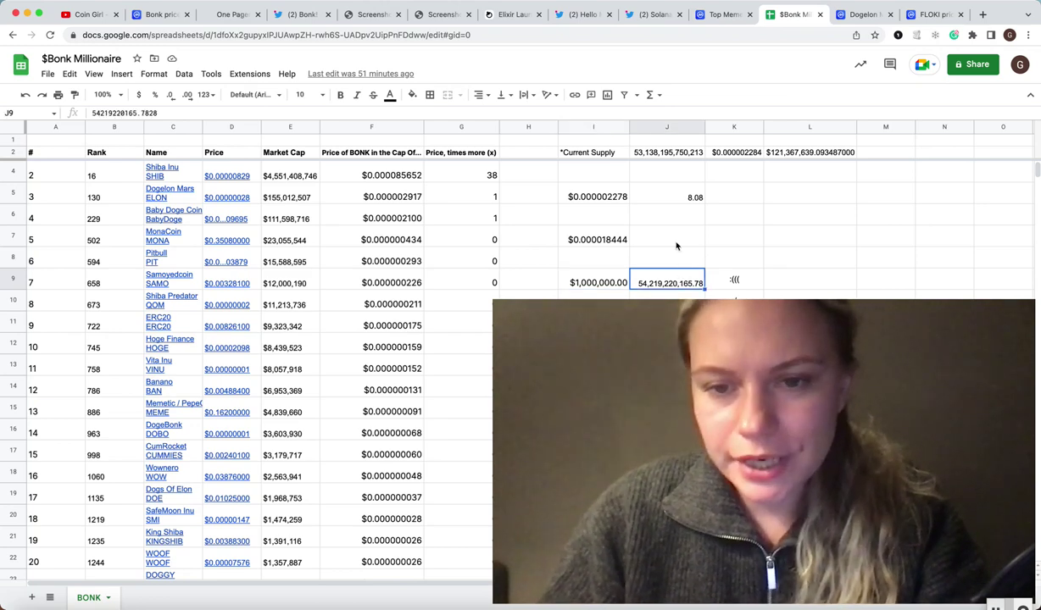
pyautogui.scroll(-1, 676, 246)
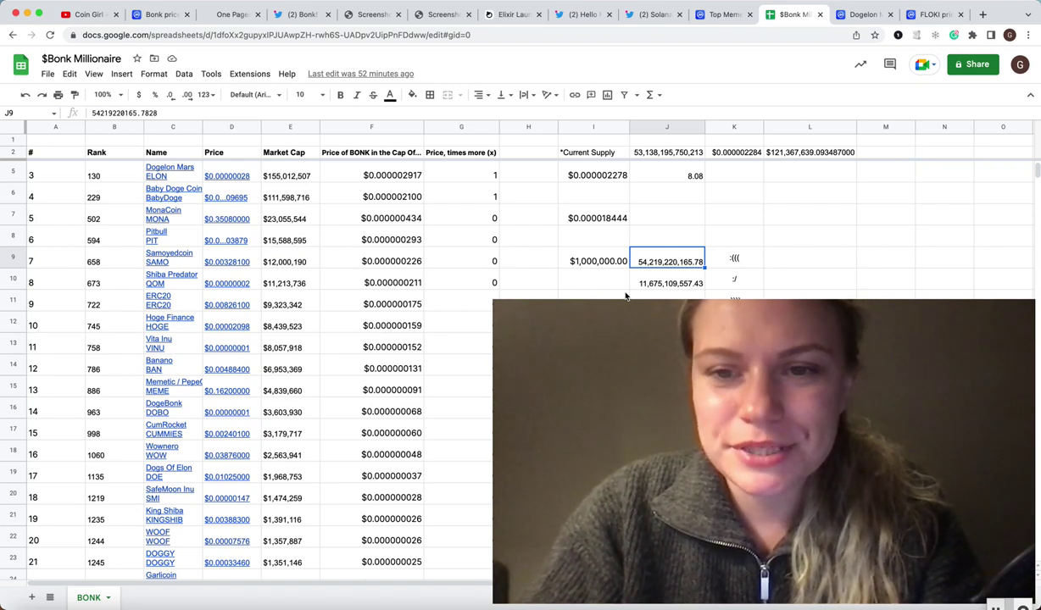
pyautogui.click(743, 263)
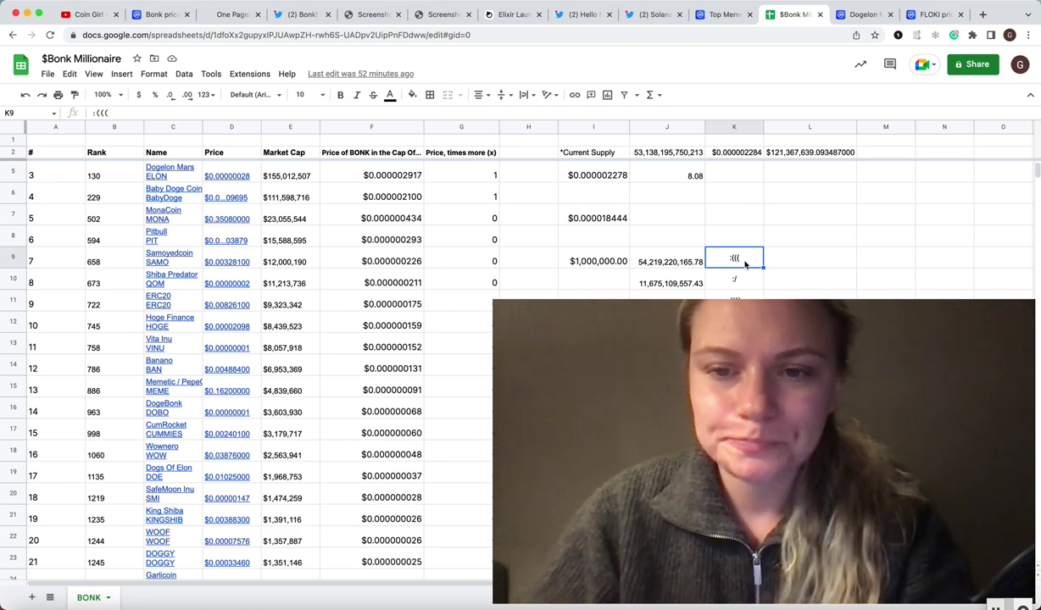
pyautogui.click(666, 283)
pyautogui.scroll(2, 422, 283)
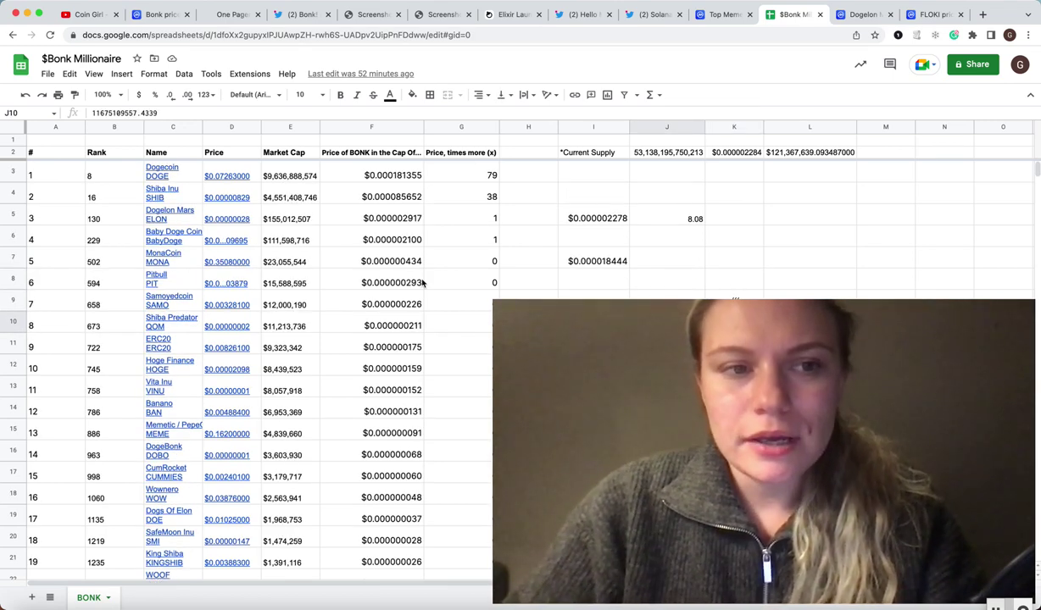
pyautogui.click(288, 218)
pyautogui.click(294, 197)
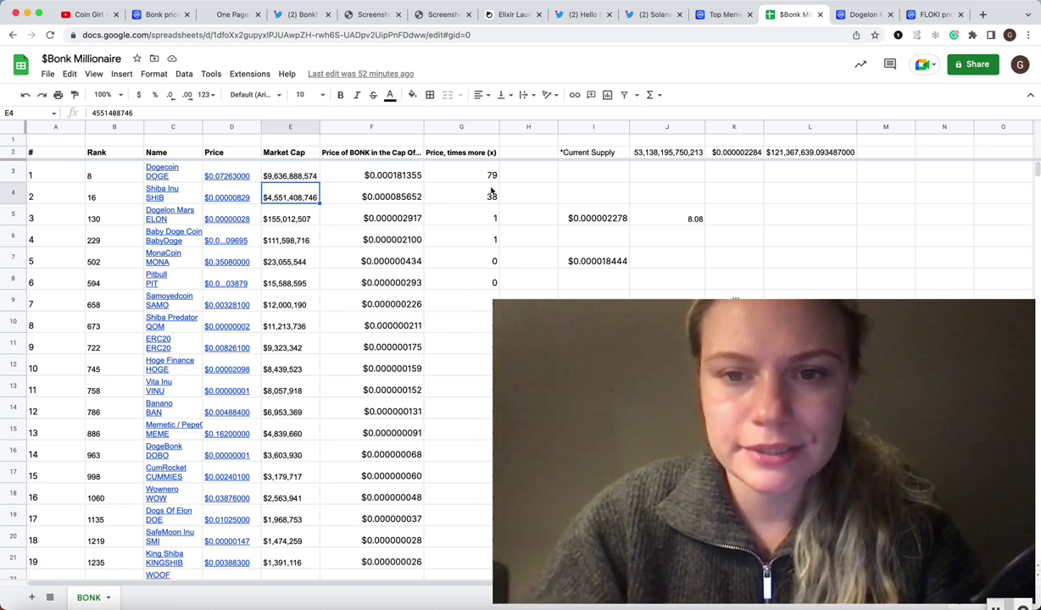
pyautogui.scroll(-1, 581, 223)
pyautogui.scroll(-3, 581, 223)
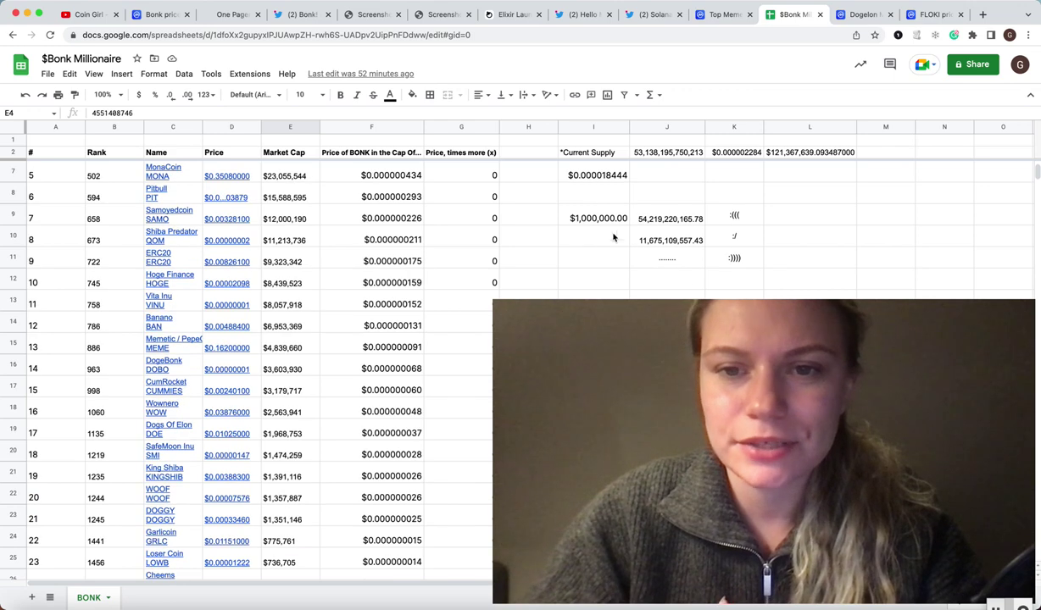
pyautogui.click(647, 241)
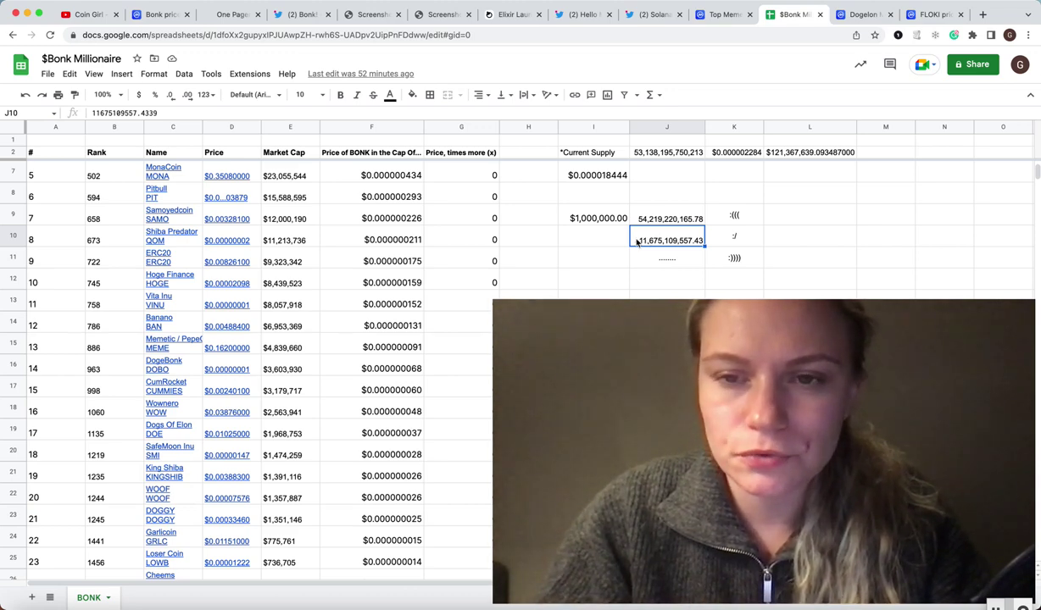
pyautogui.click(729, 240)
pyautogui.click(666, 265)
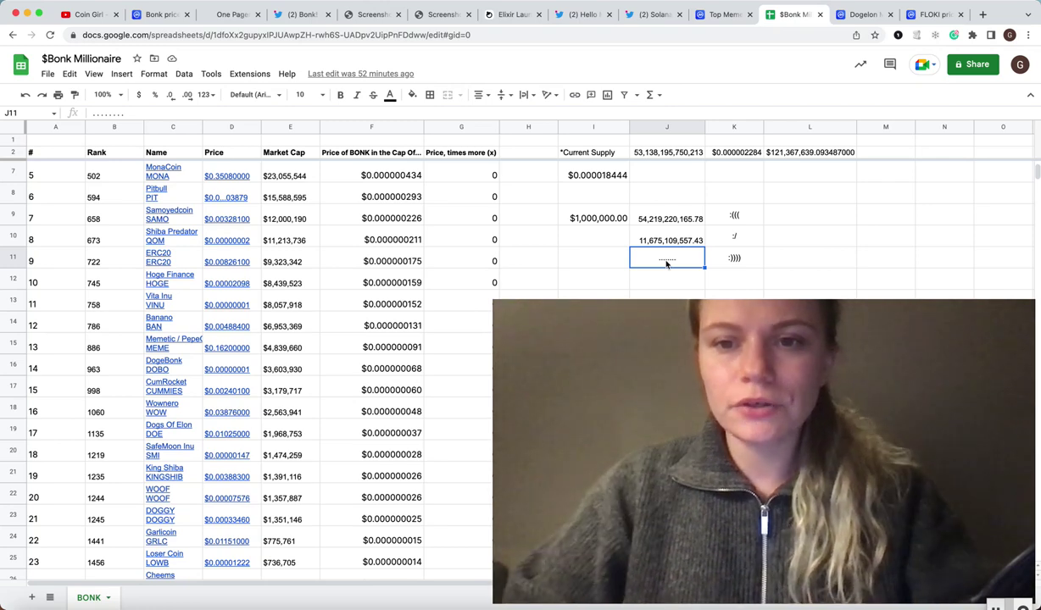
pyautogui.click(721, 260)
pyautogui.click(653, 265)
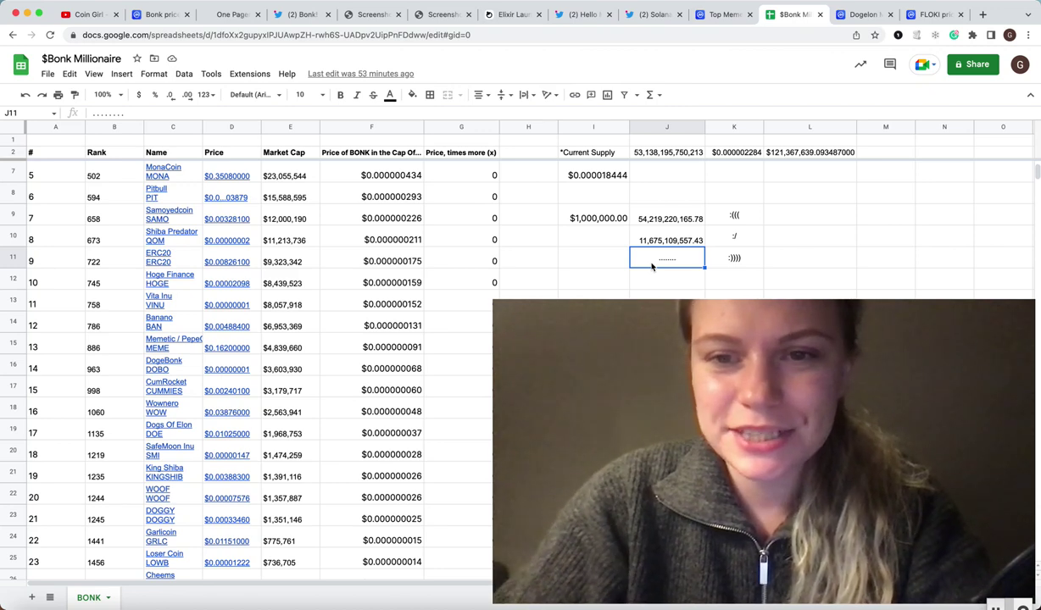
pyautogui.moveTo(674, 219); pyautogui.dragTo(732, 245)
pyautogui.click(619, 220)
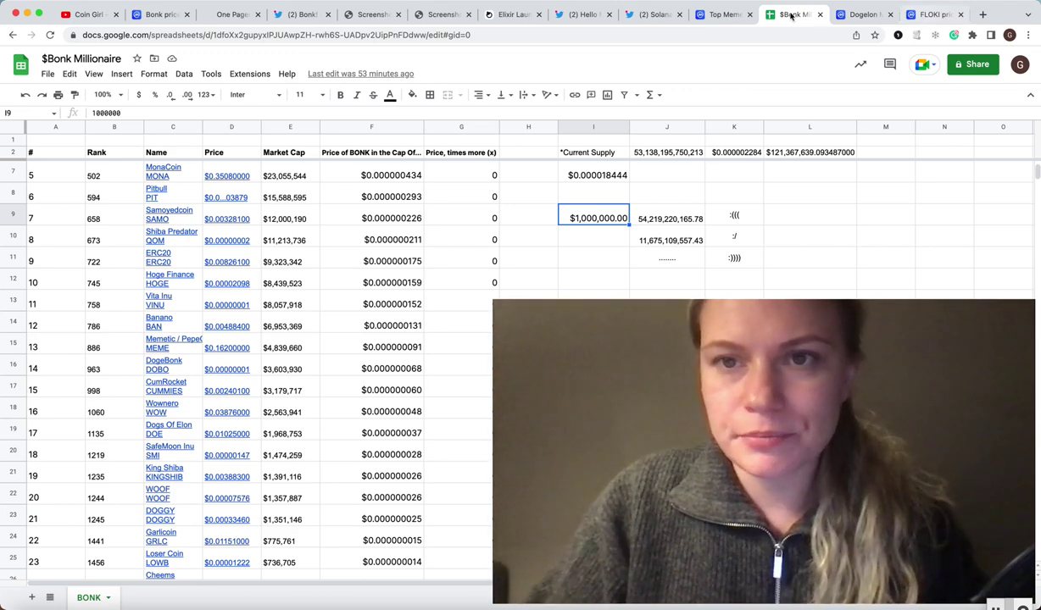
# Open Bonk's CoinMarketCap page and review its $125.8M market cap and supply stats
pyautogui.click(157, 16)
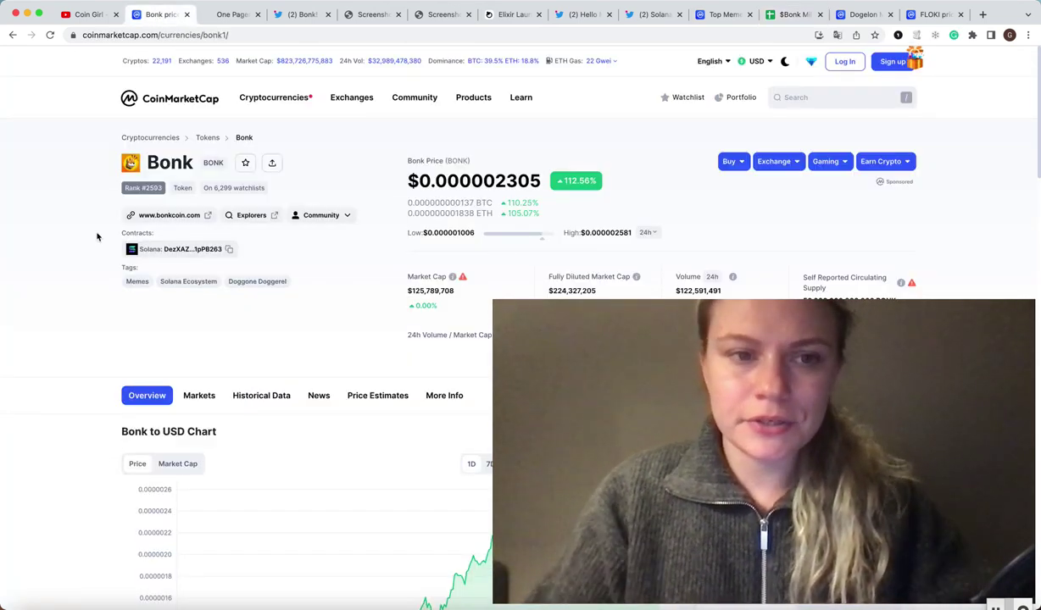
pyautogui.scroll(-1, 98, 238)
pyautogui.scroll(-3, 98, 238)
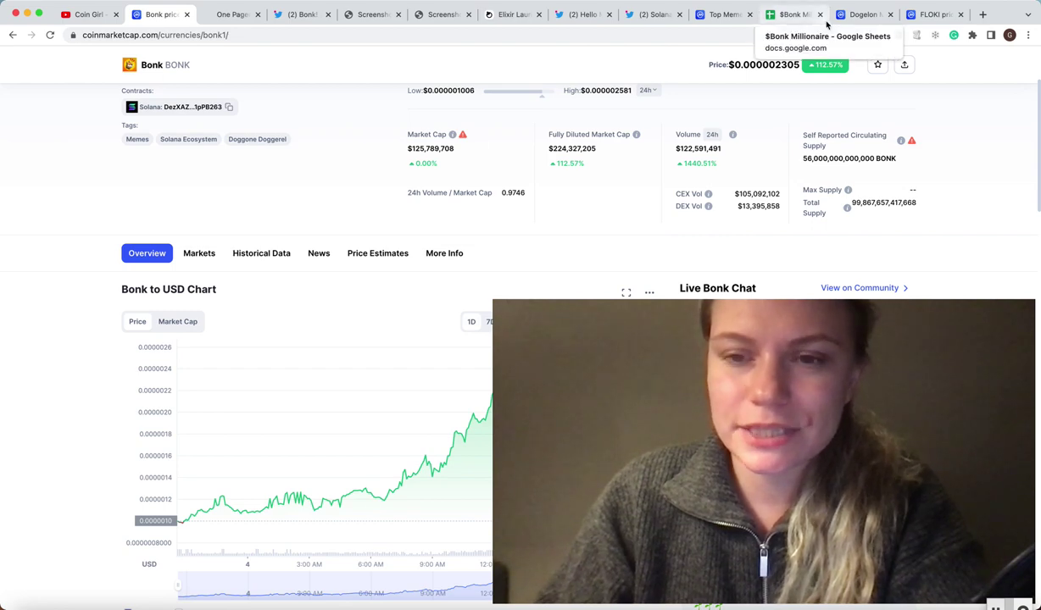
# Back on the $Bonk Millionaire sheet, check J9's 54,219,220,165.78 tokens, then select I10
pyautogui.click(792, 15)
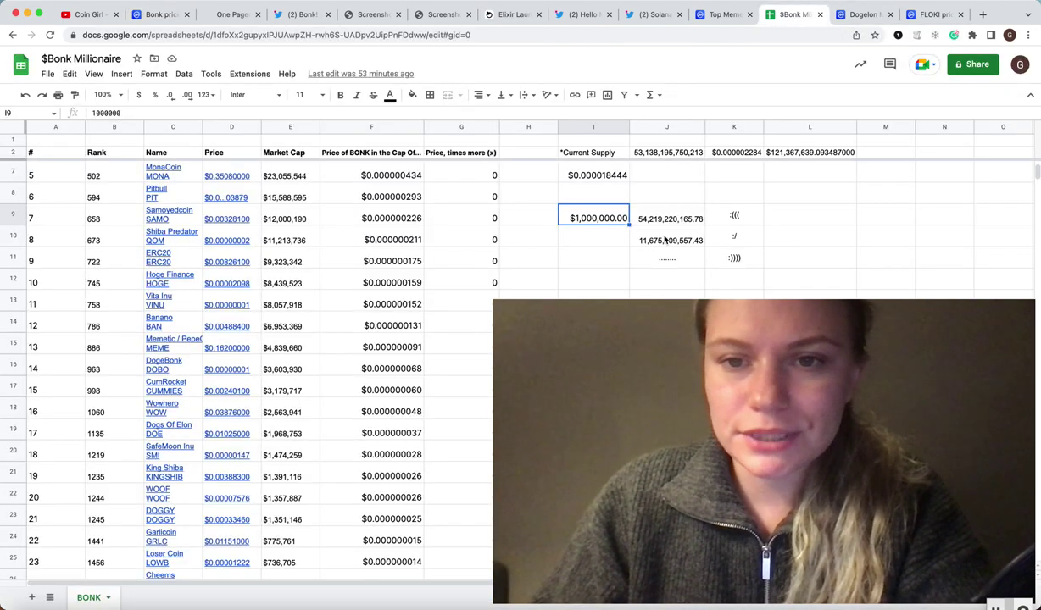
pyautogui.click(674, 222)
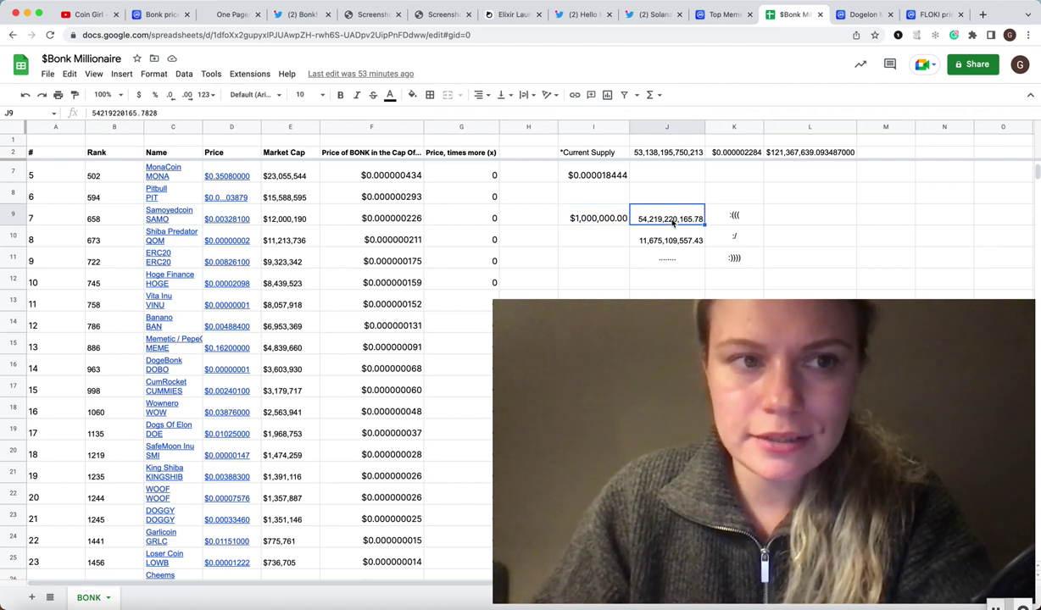
pyautogui.click(597, 238)
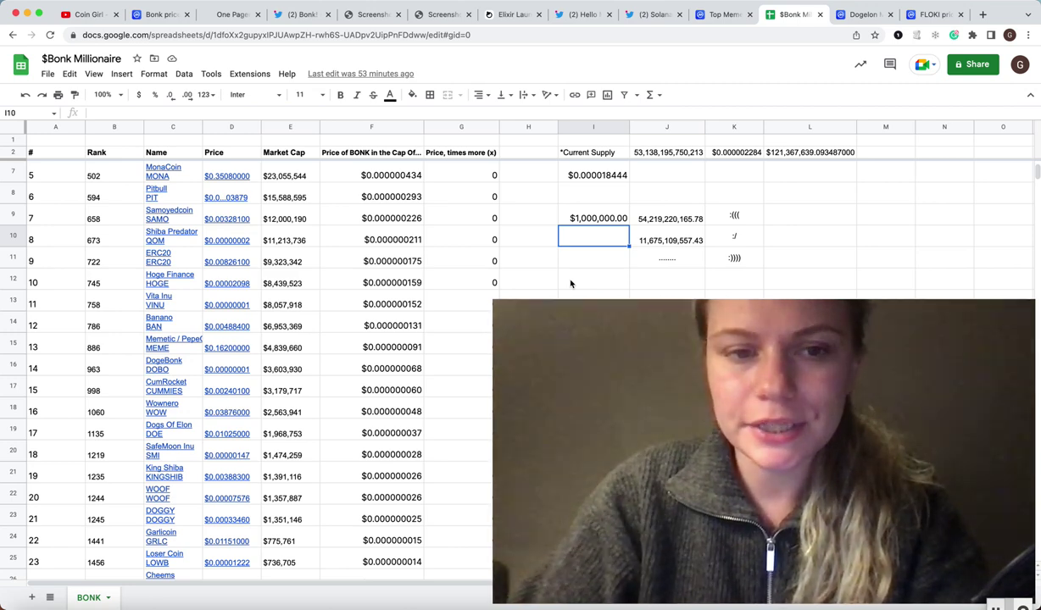